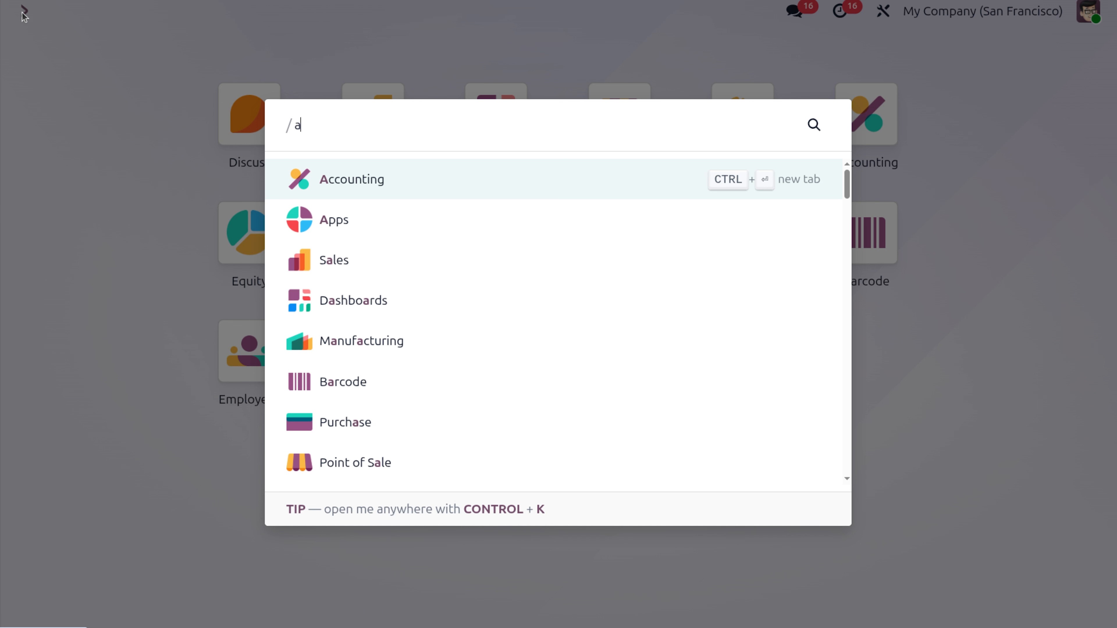
Step: Look up the inventory valuation options in the Accounting settings by searching for "invent"
key("Return")
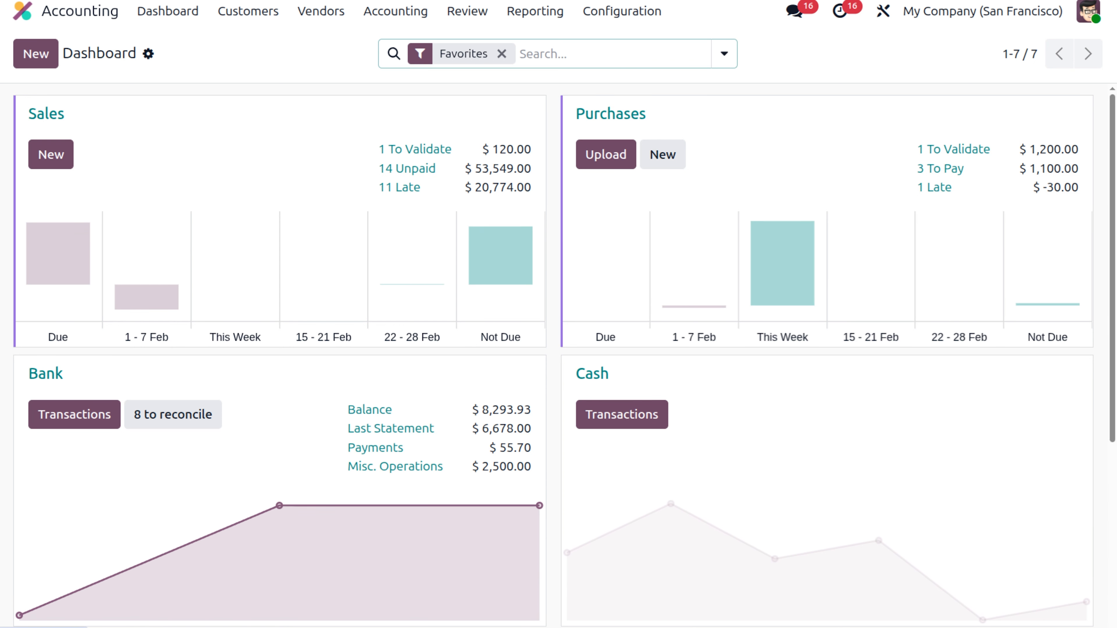
left_click(618, 11)
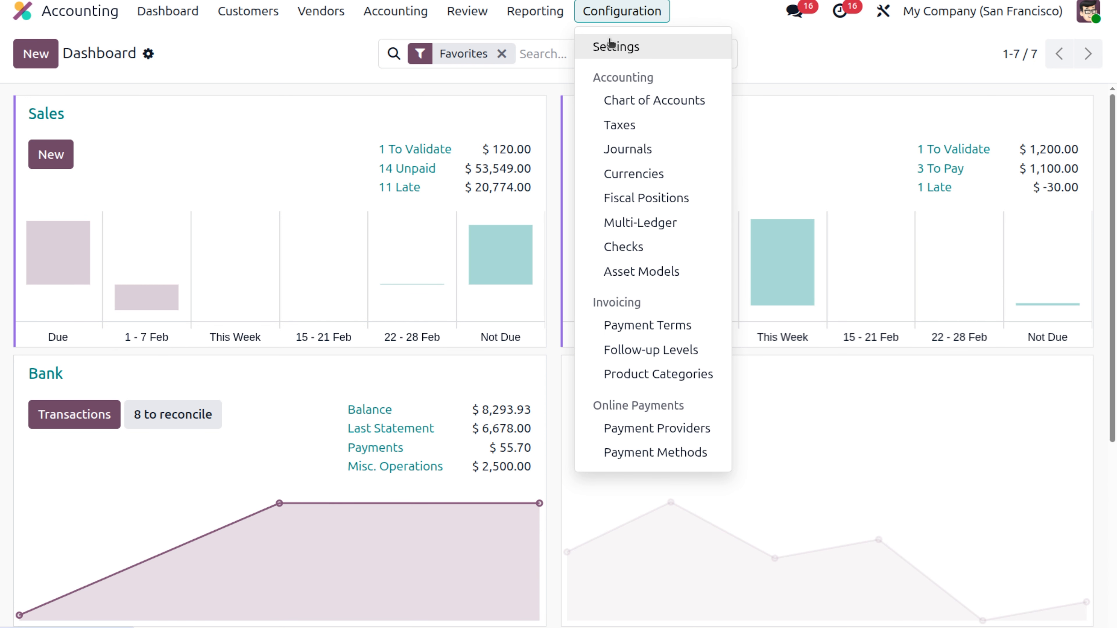
left_click(608, 42)
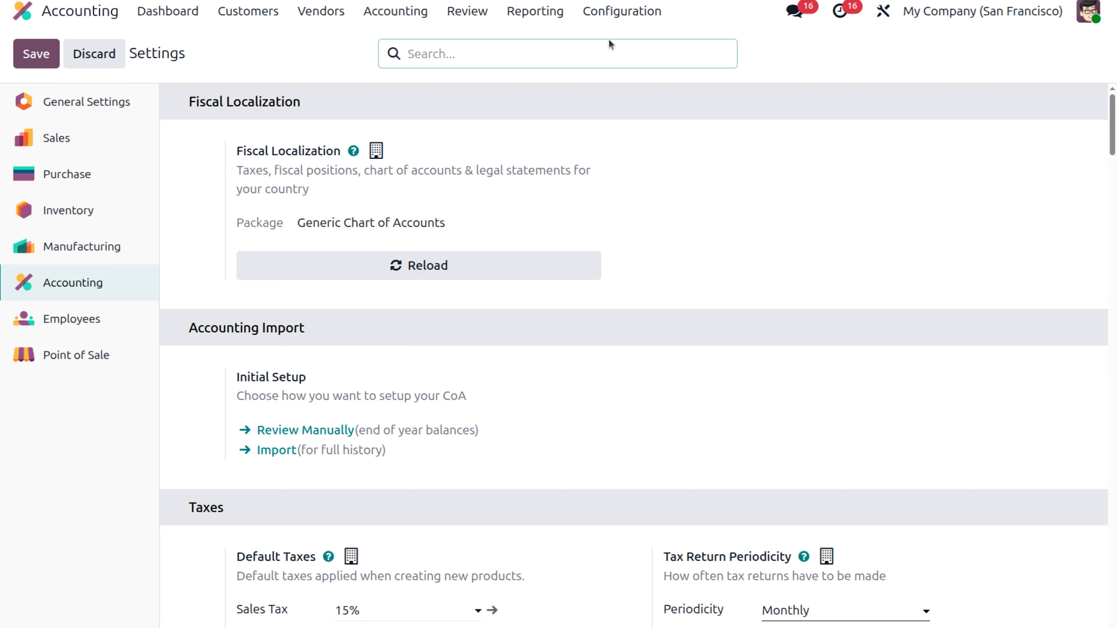
type("invent")
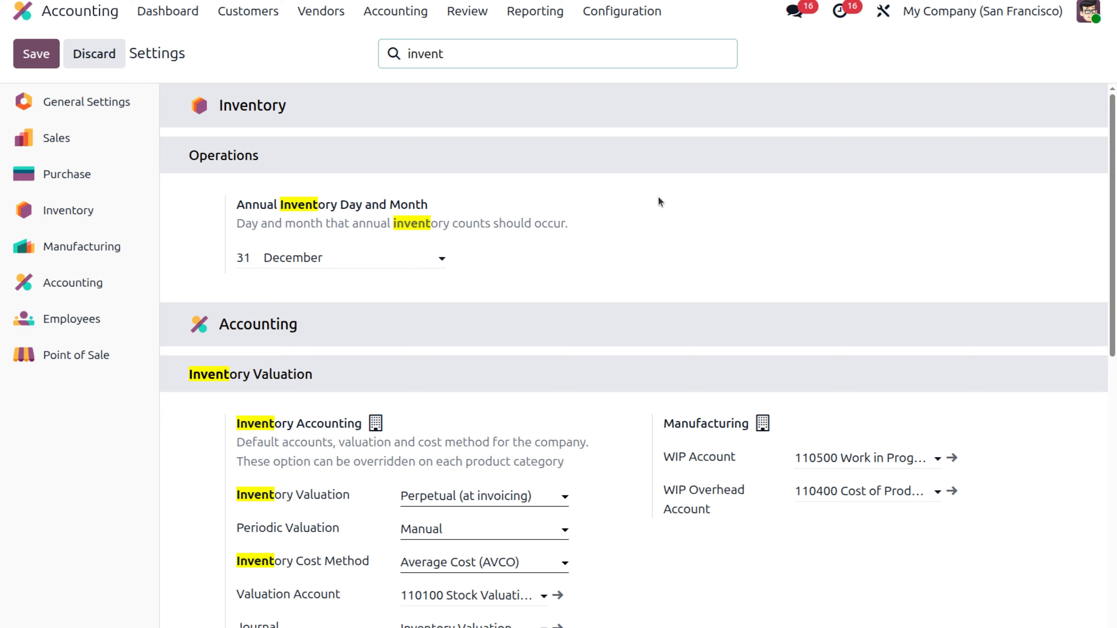
Step: Open the Landed cost product category and its Transportation charge product to review their configuration
left_click(21, 15)
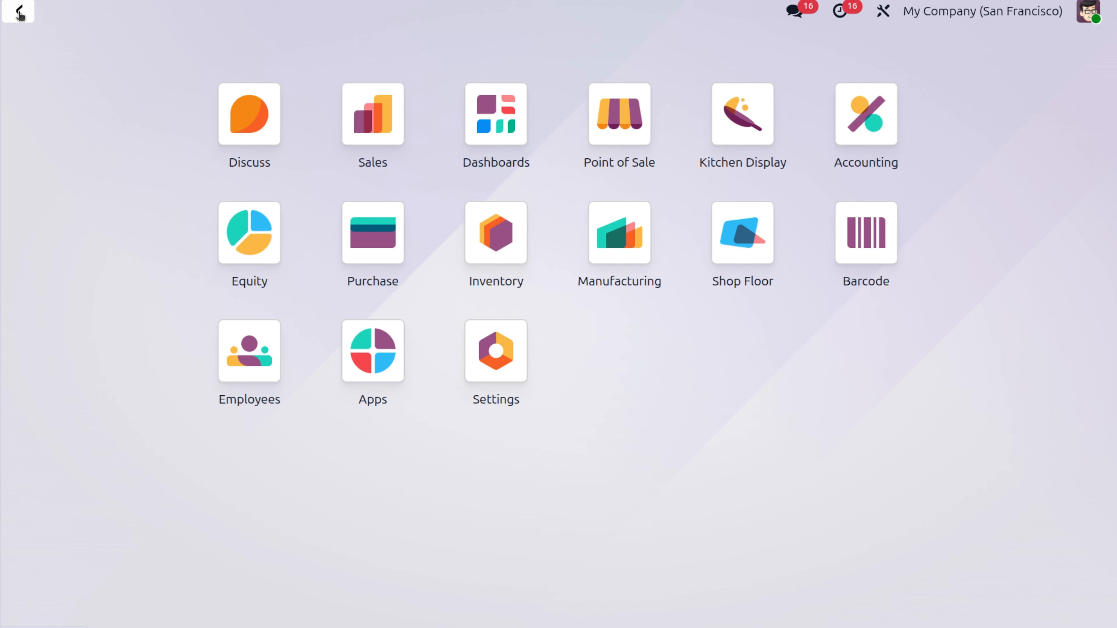
type("cat")
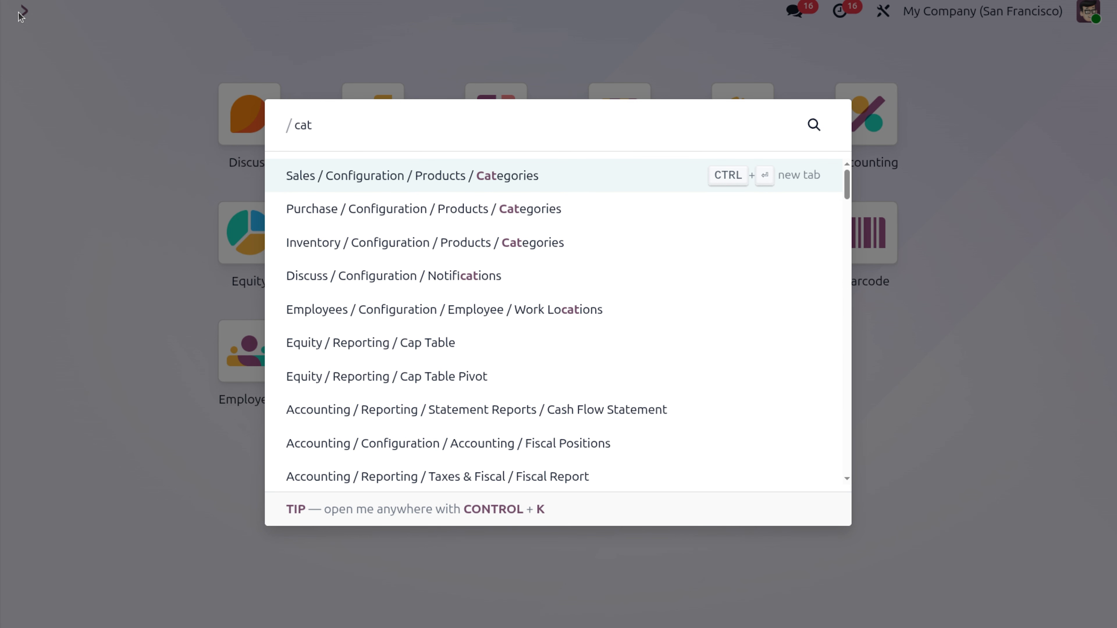
key("Down")
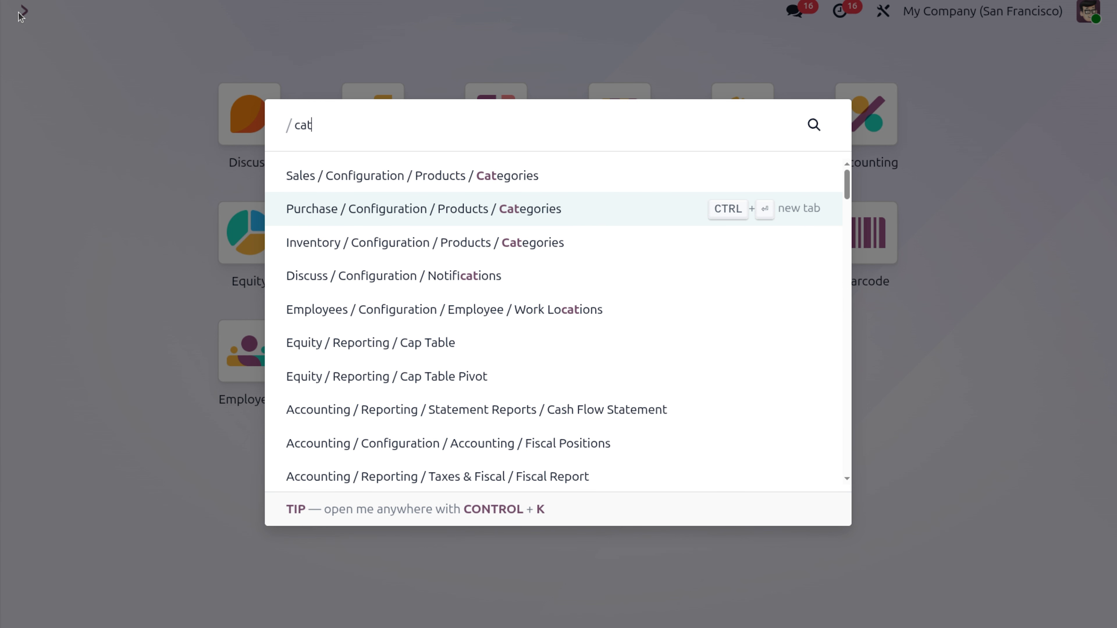
key("Return")
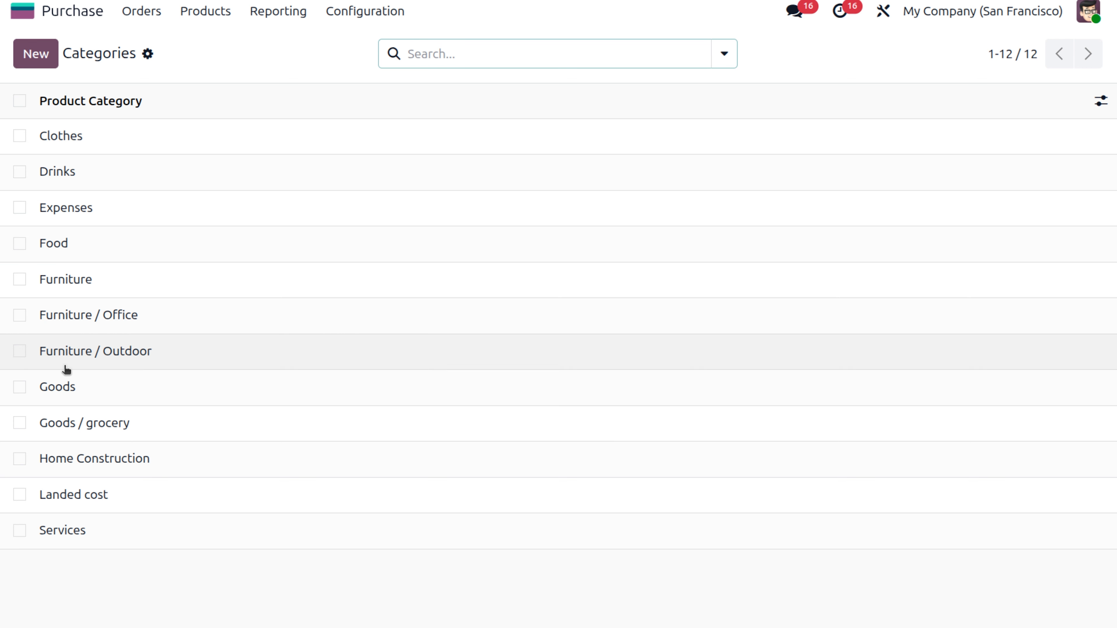
left_click(101, 496)
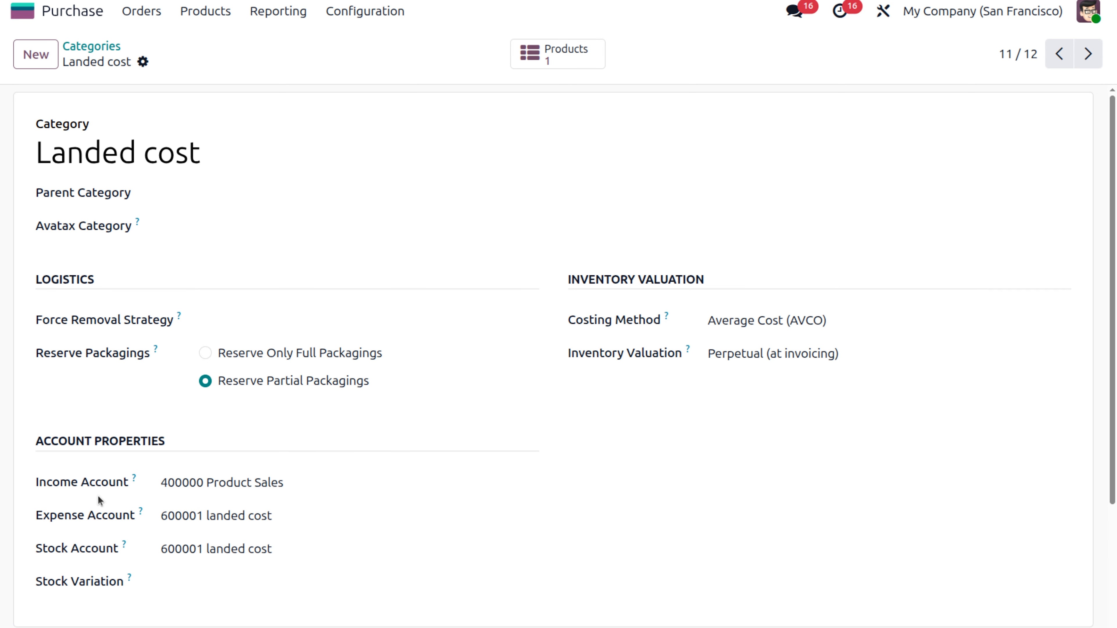
left_click(552, 56)
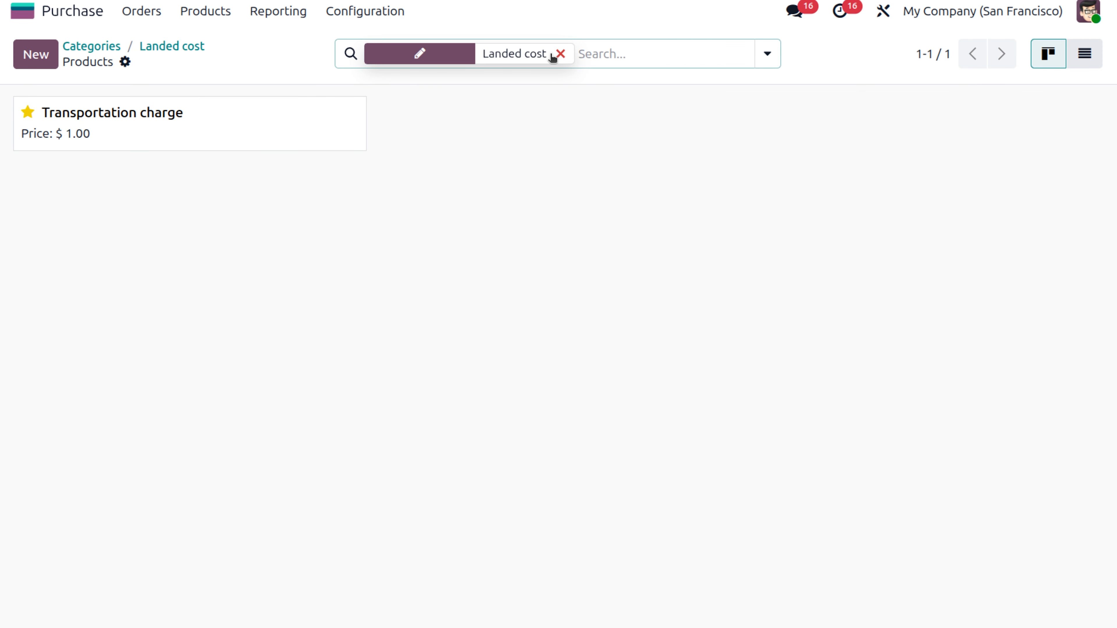
left_click(269, 149)
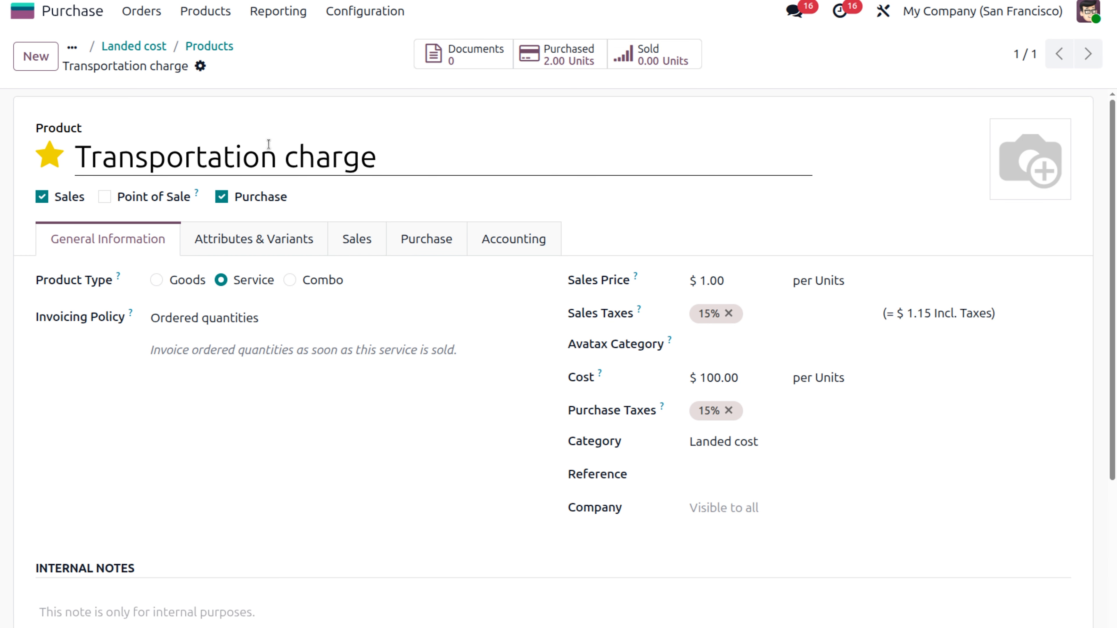
Step: Create a new purchase product named TABLE and mark it as a favorite
left_click(205, 11)
left_click(205, 37)
left_click(36, 54)
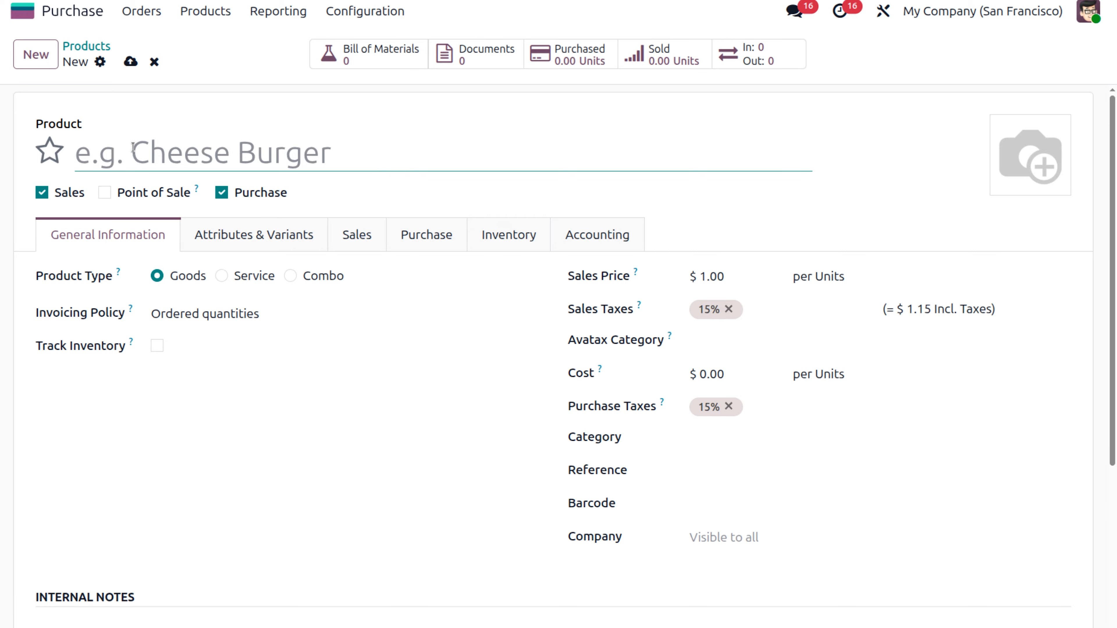
type("TA")
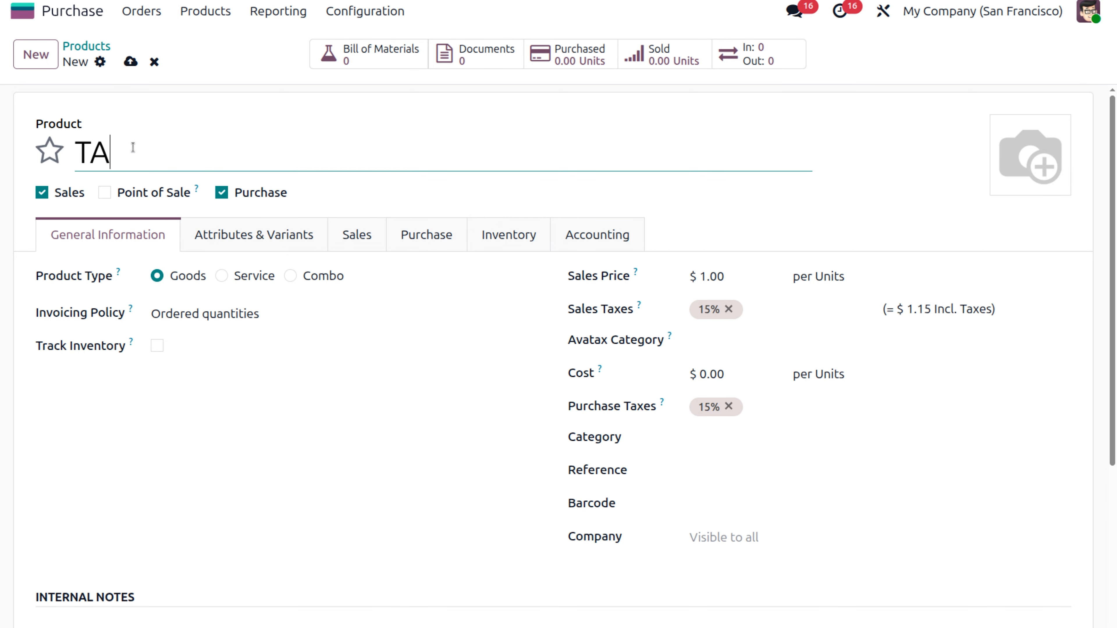
type("BLE")
left_click(49, 150)
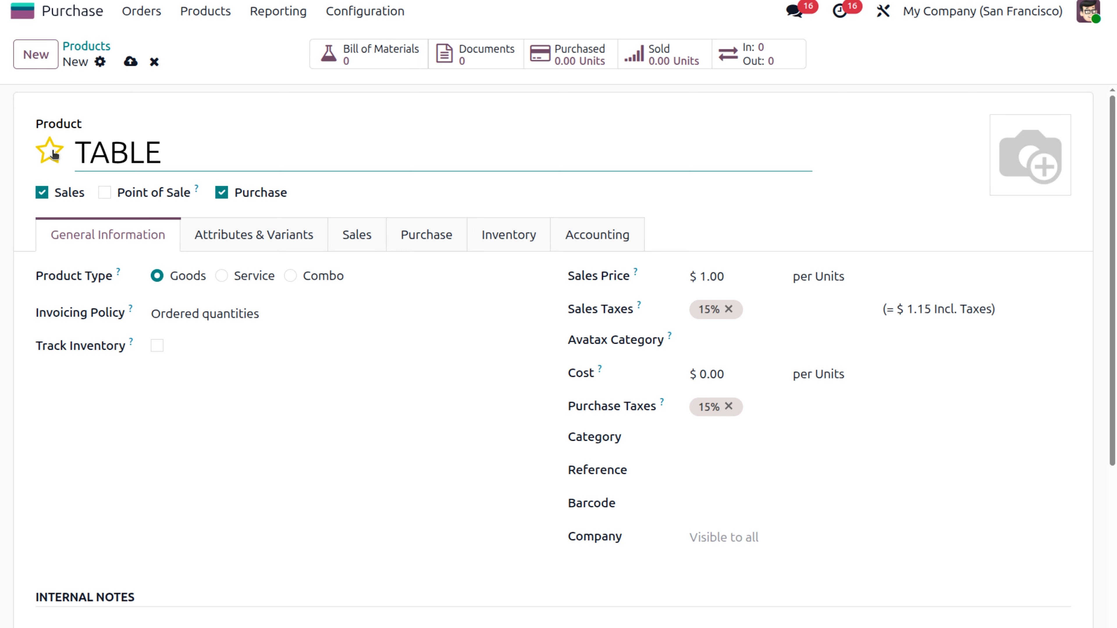
Step: Set the TABLE product's reference to TBL_ and save the record
left_click(742, 474)
type("TBL_")
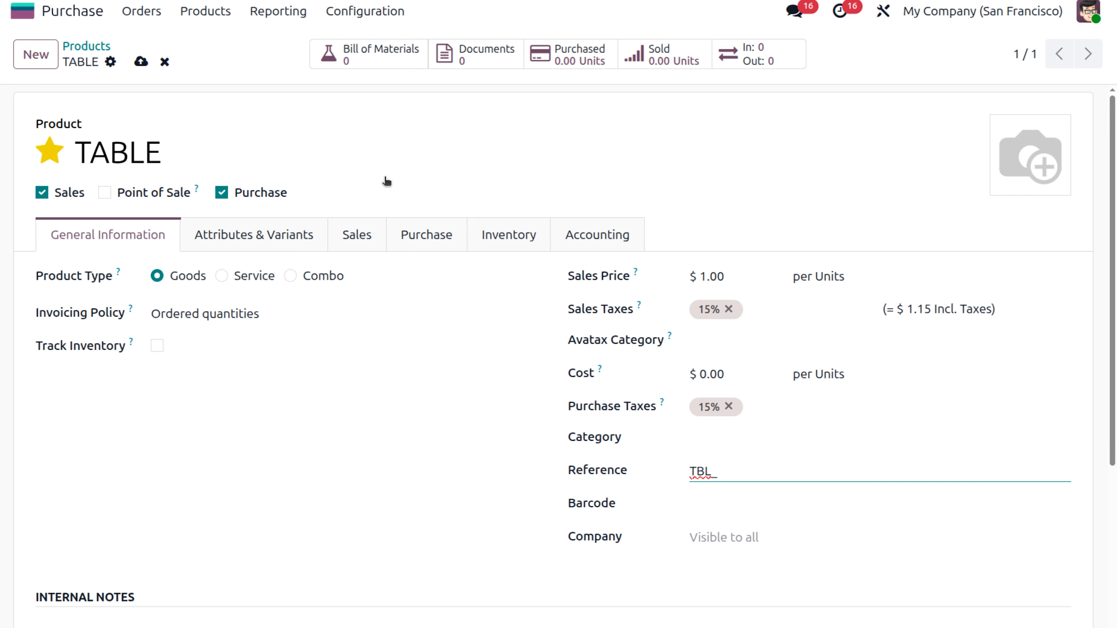
left_click(138, 63)
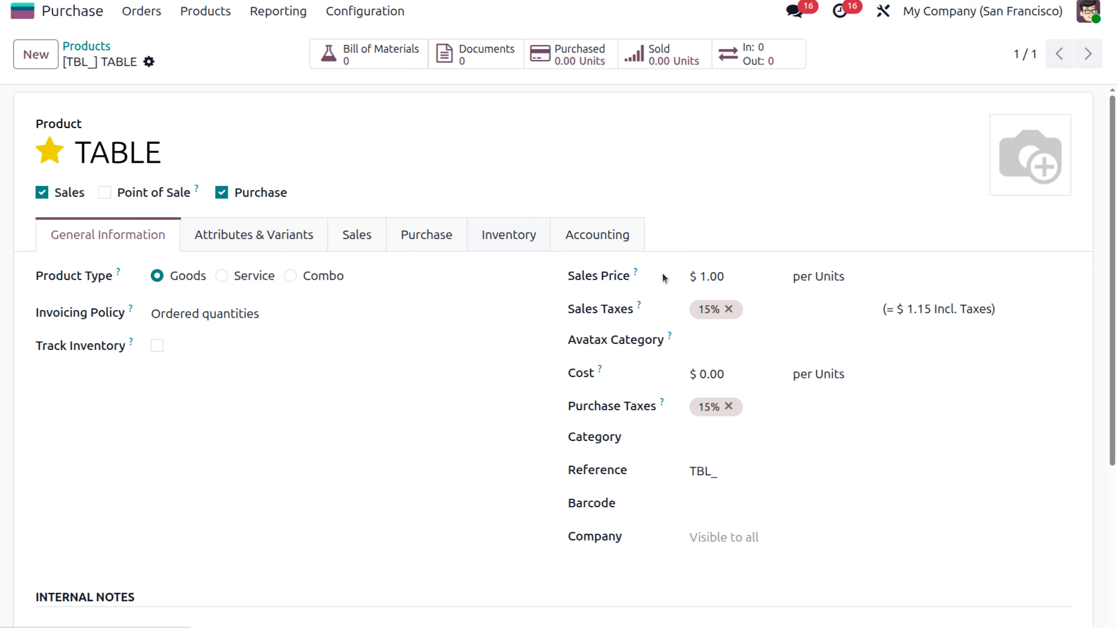
Step: Set the TABLE product's cost to $500, remove its 15% purchase tax and save the product
left_click(738, 366)
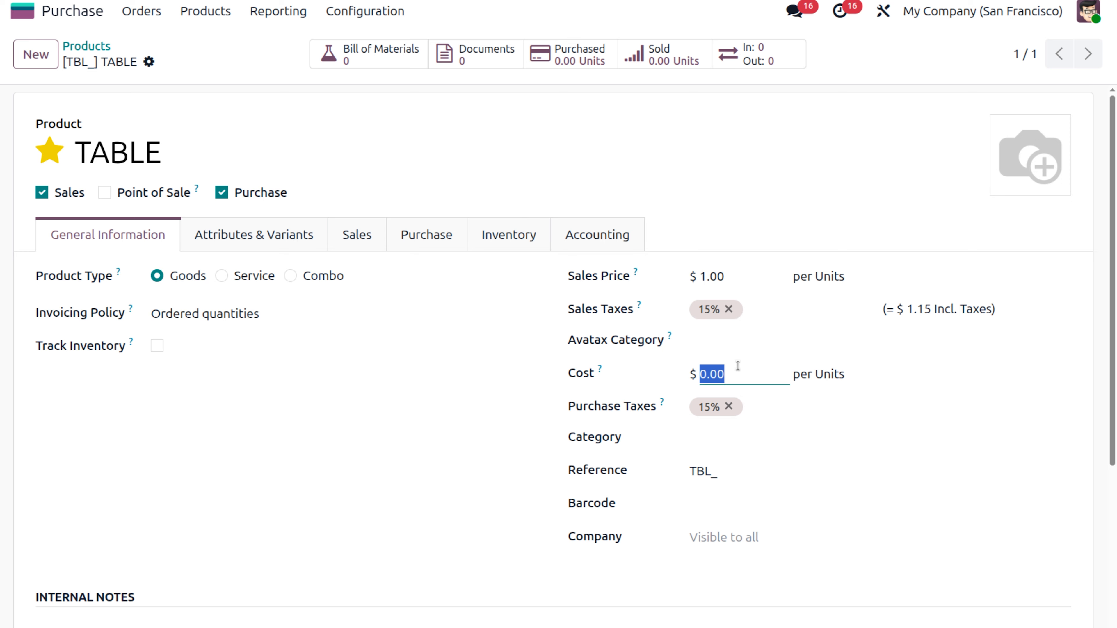
type("1000")
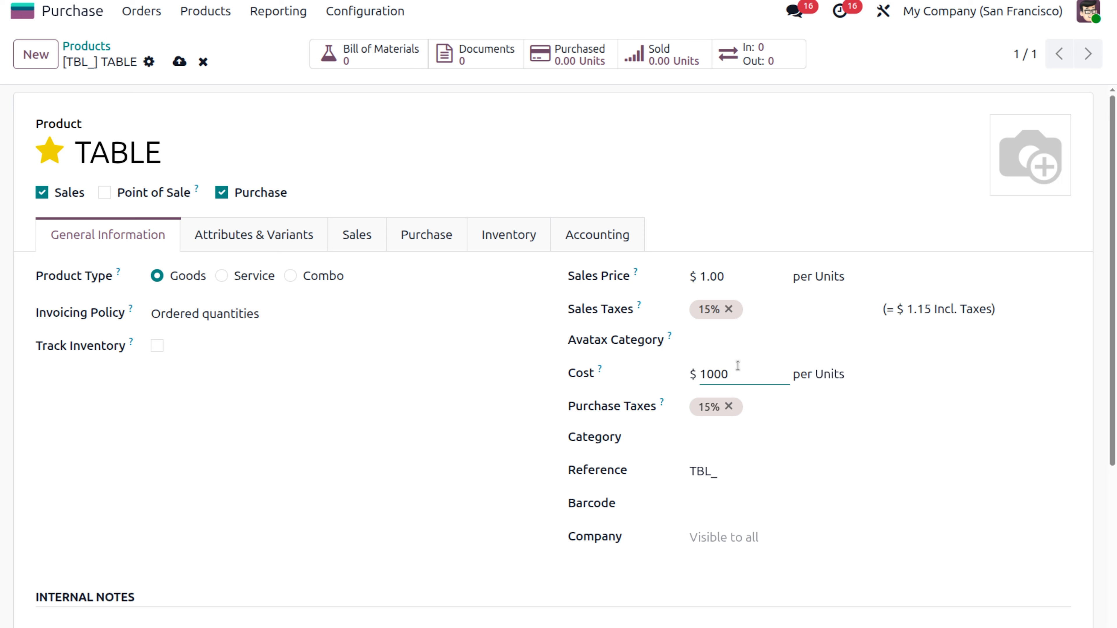
key("BackSpace")
key("BackSpace")
key("BackSpace")
type("500")
left_click(728, 406)
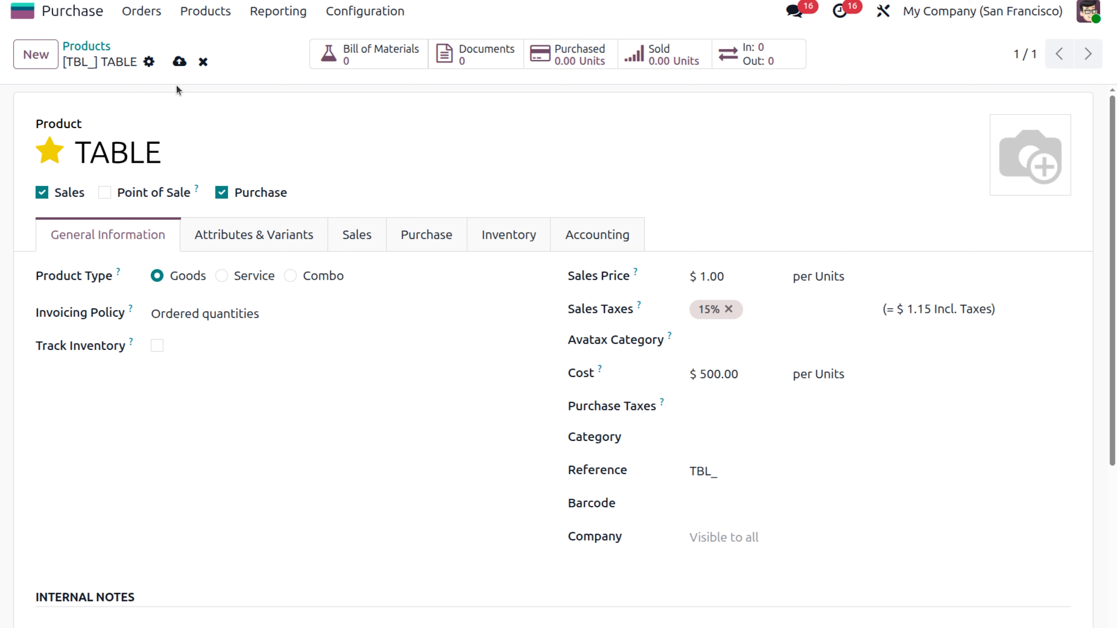
left_click(180, 61)
Step: Start a new request for quotation and create GEMI as its vendor
left_click(132, 12)
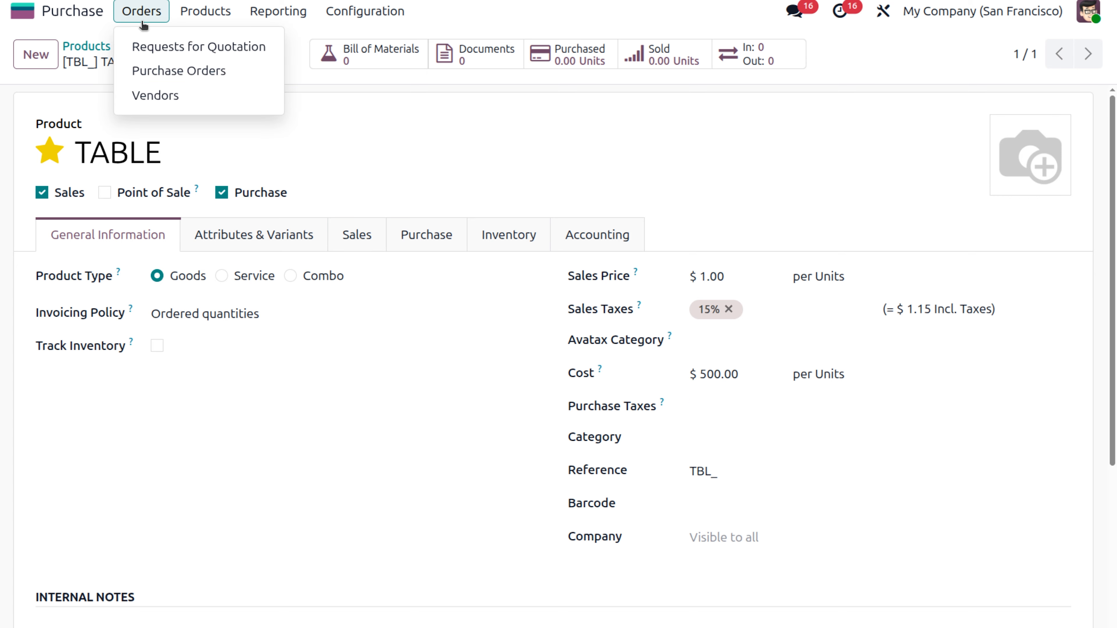
left_click(160, 45)
left_click(46, 52)
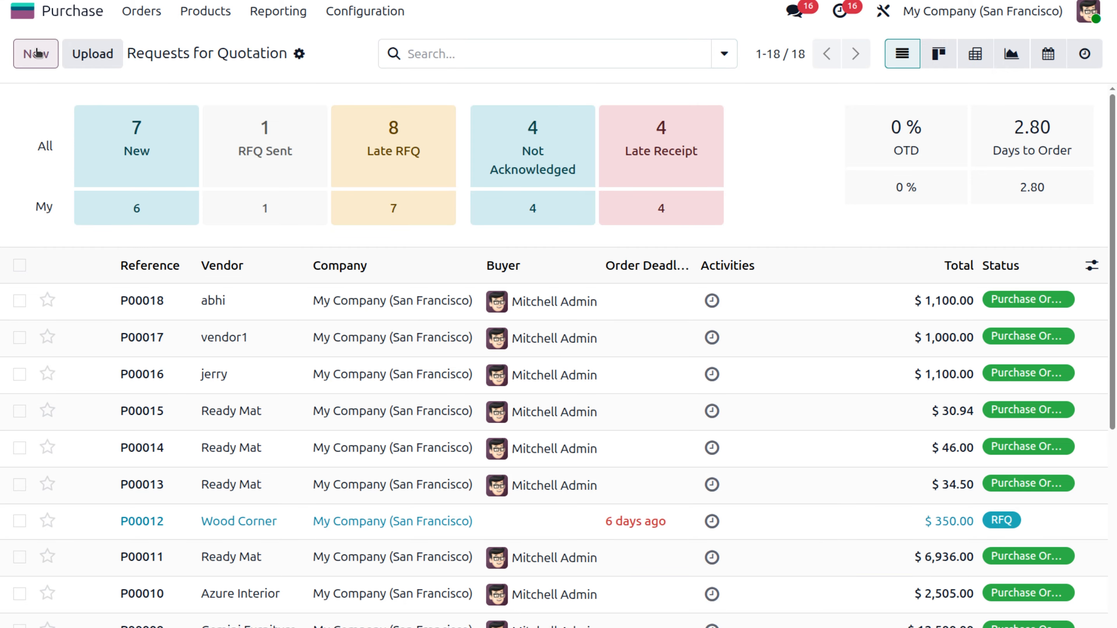
left_click(211, 221)
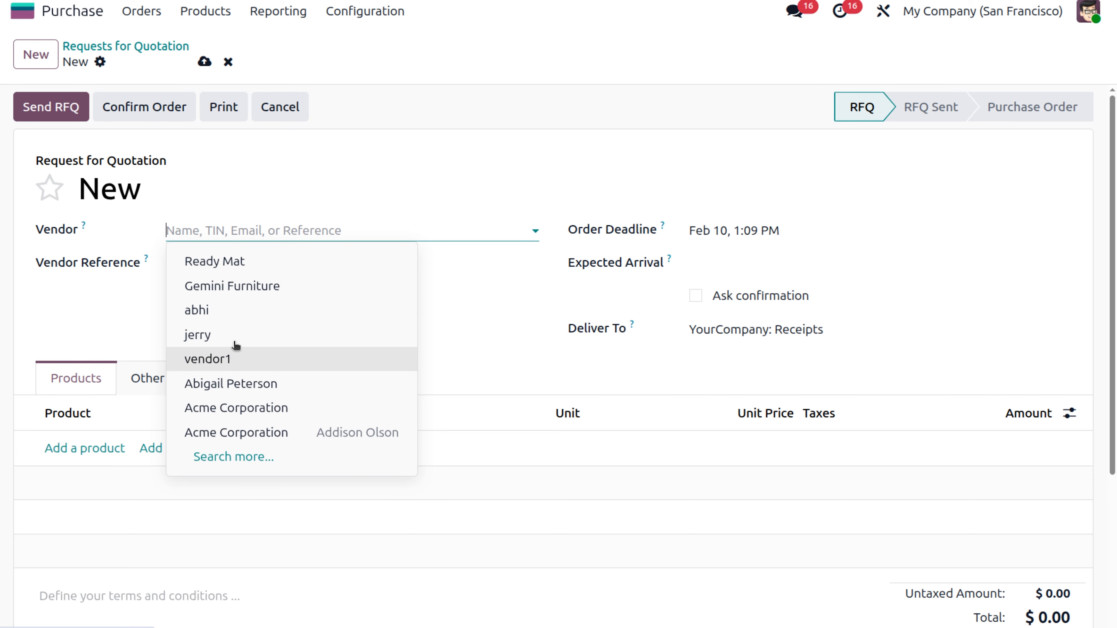
type("GEMI")
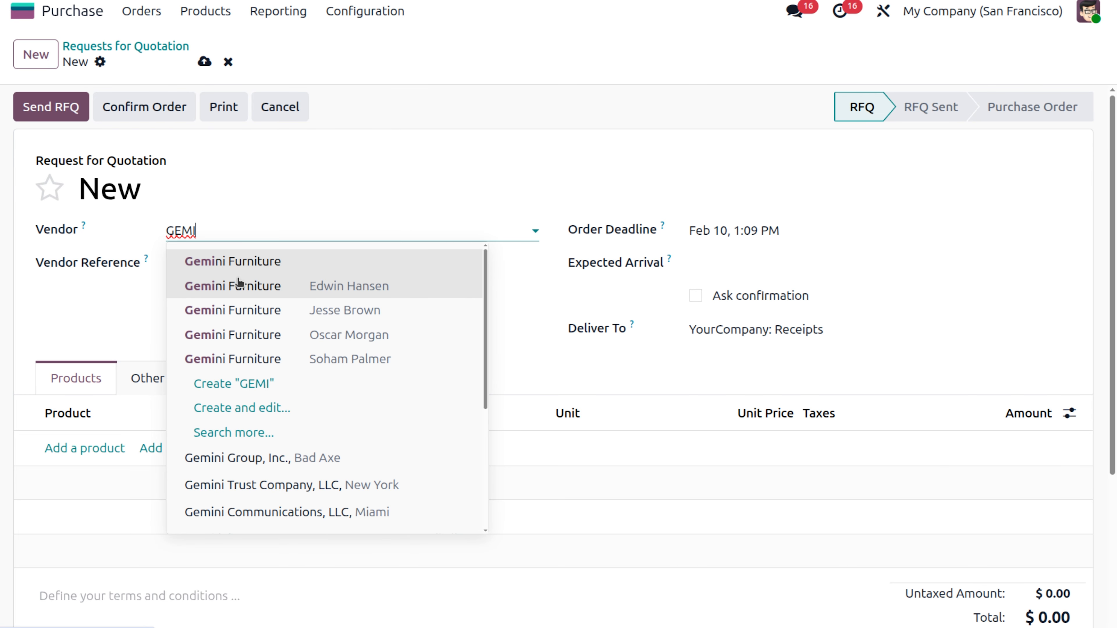
left_click(253, 384)
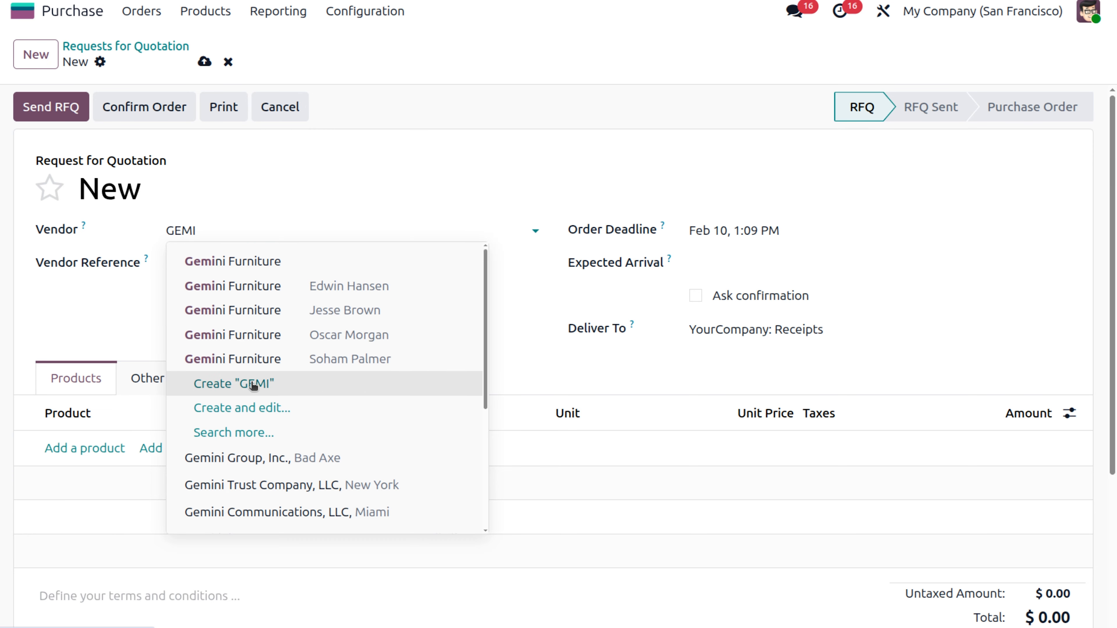
Step: Add the [TBL_] TABLE product as the first line of the request for quotation
left_click(91, 453)
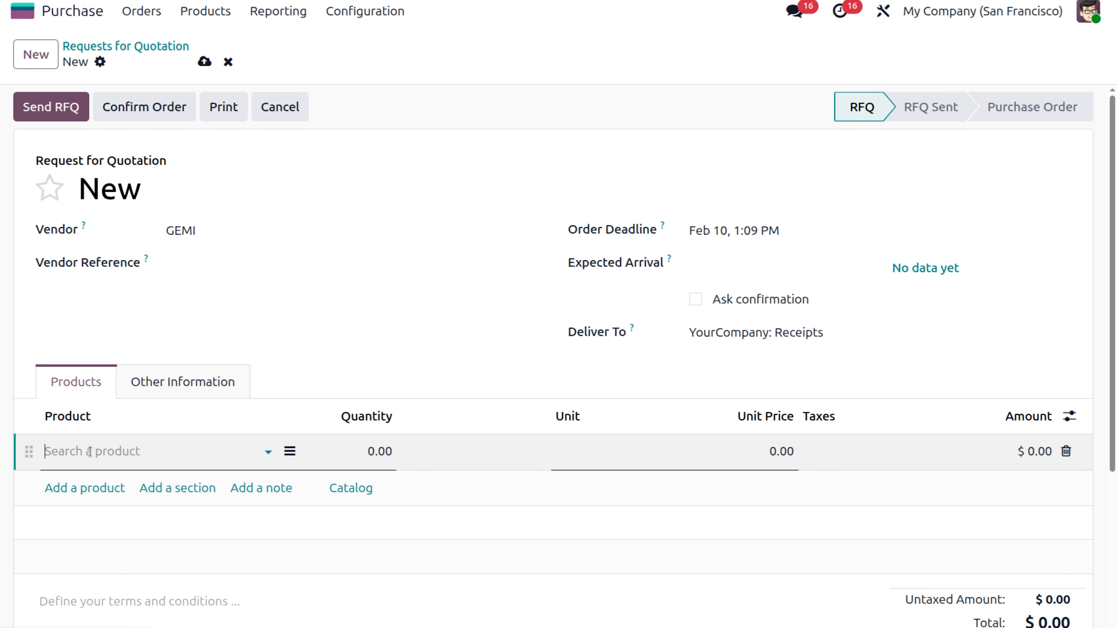
type("TAB")
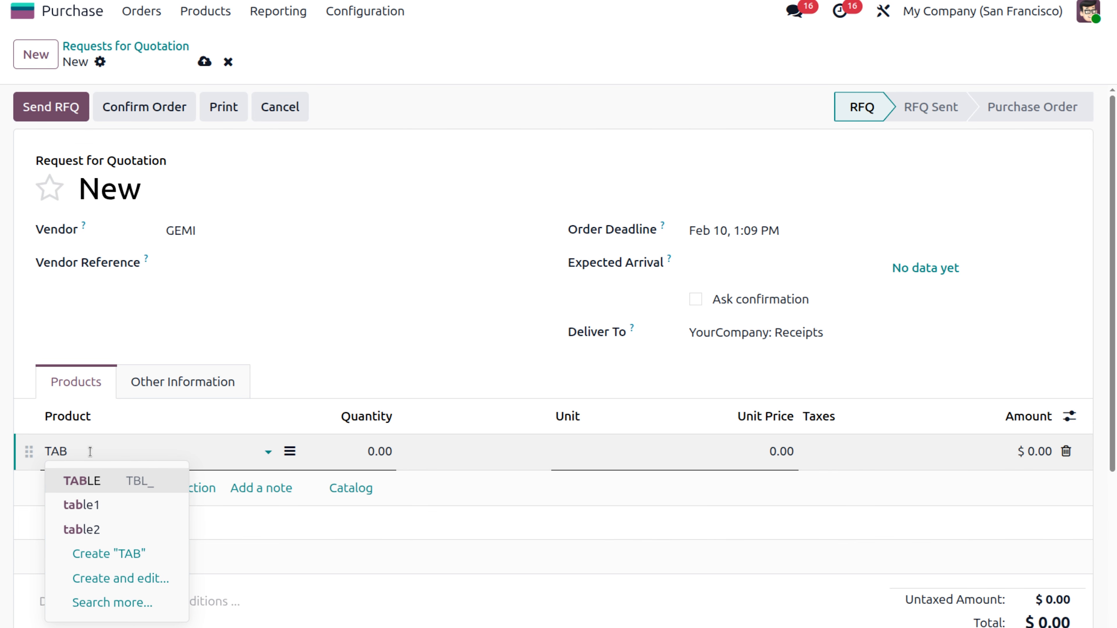
key("Return")
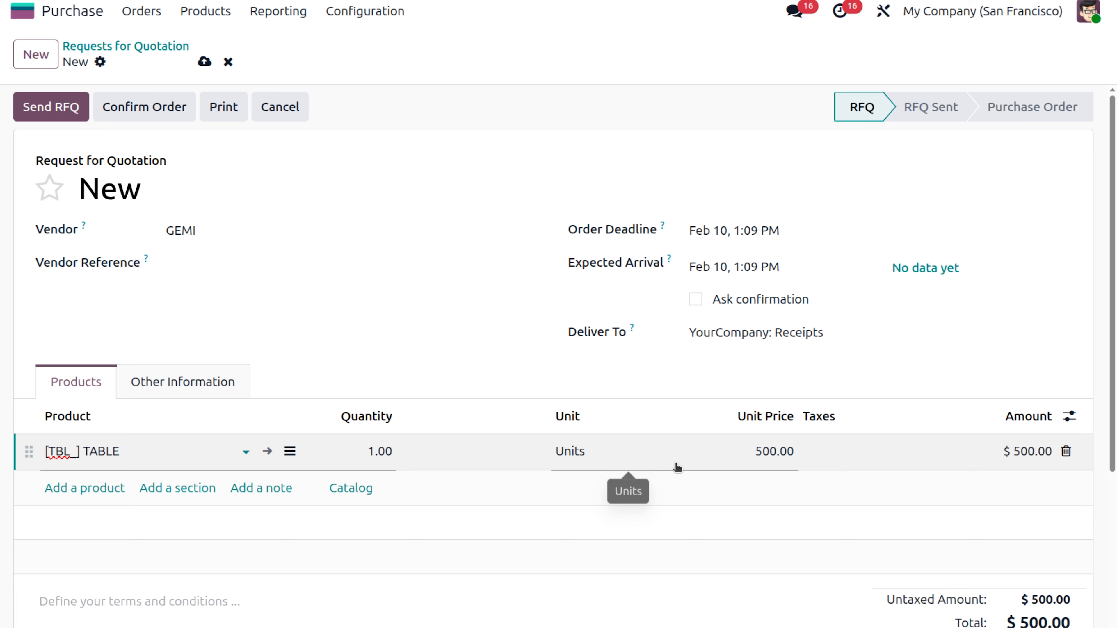
Step: Add a Transportation charge line to the request for quotation and remove its 15% tax
left_click(100, 489)
type("TA")
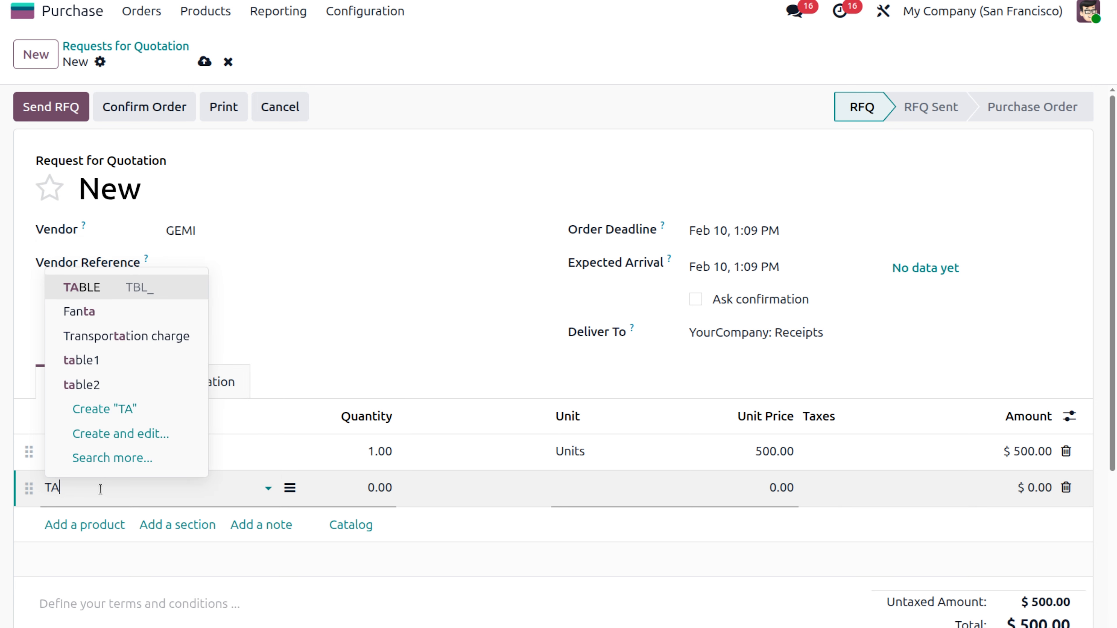
key("Down")
key("Down")
key("Escape")
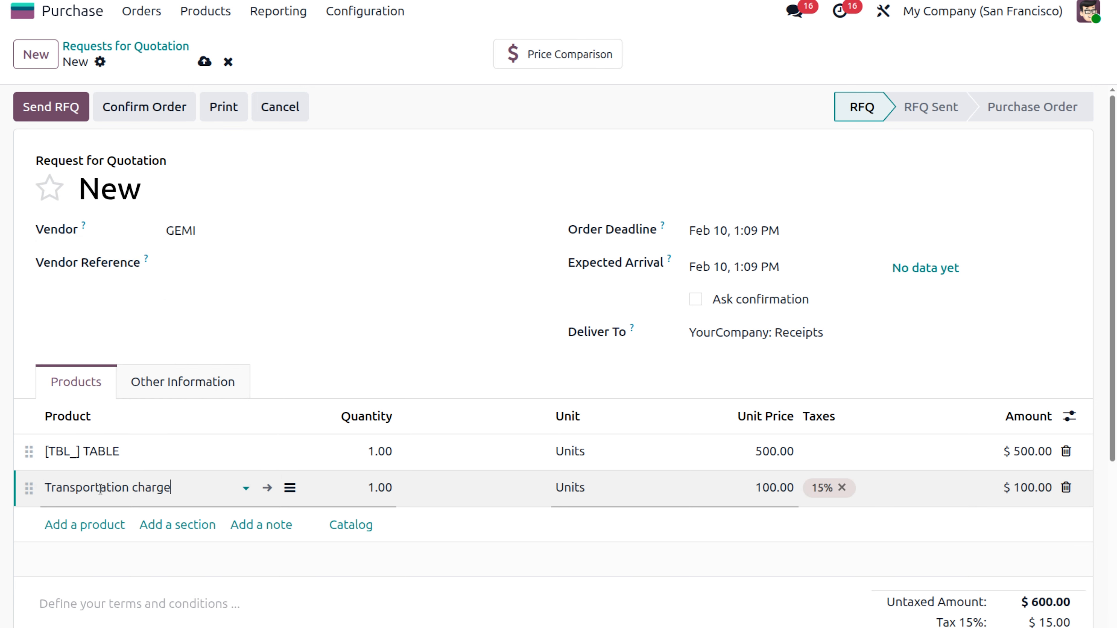
left_click(841, 487)
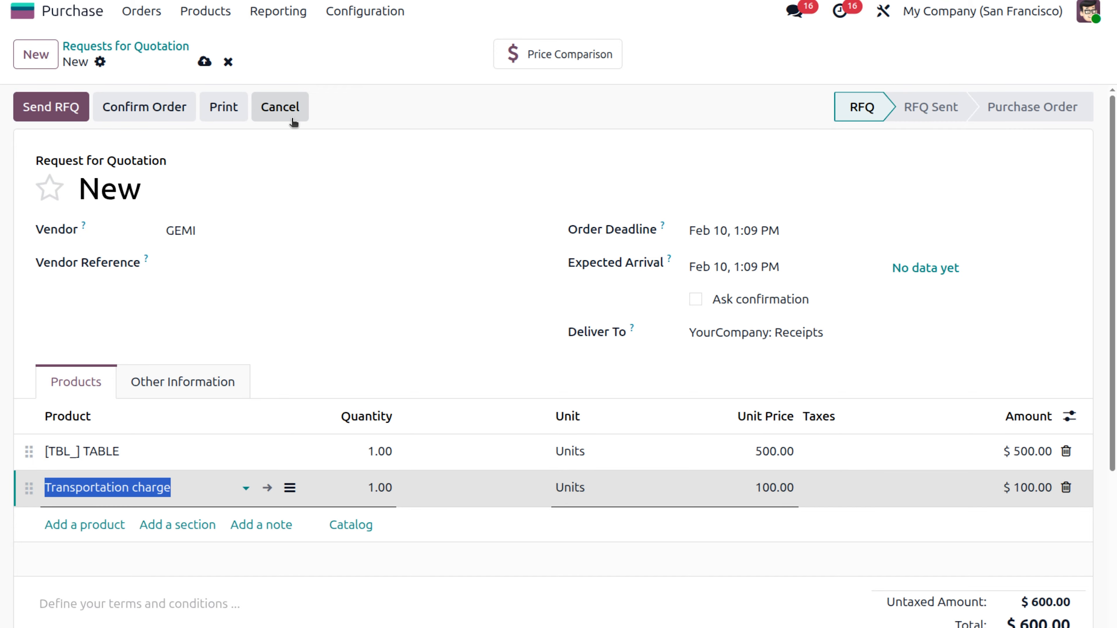
Step: Save and confirm the purchase order, and validate its receipt before returning to the order
left_click(205, 62)
left_click(141, 107)
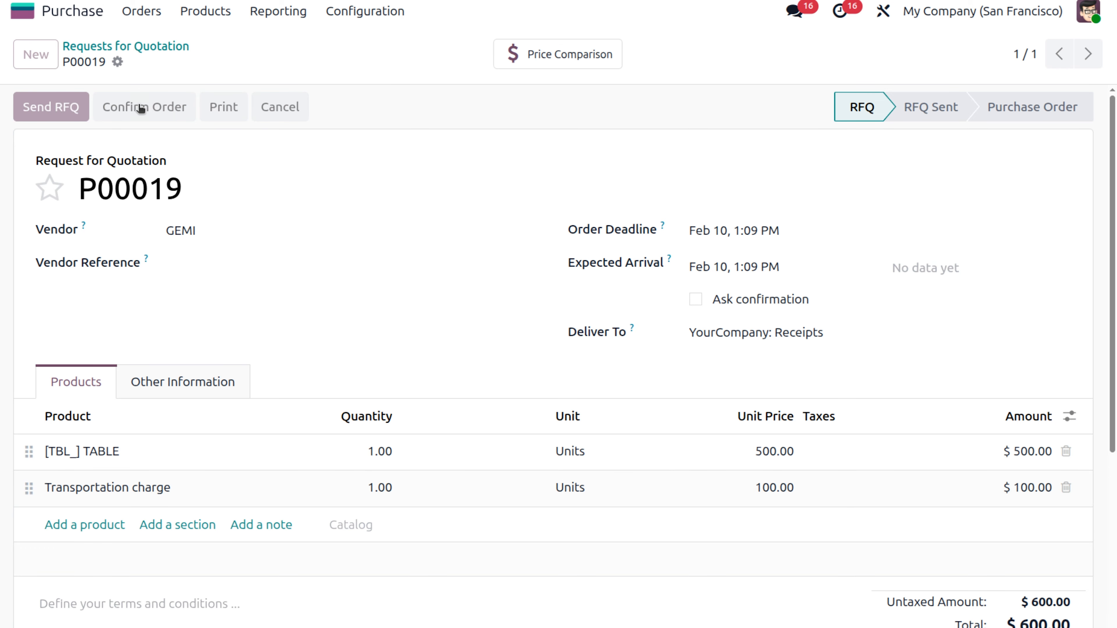
left_click(45, 107)
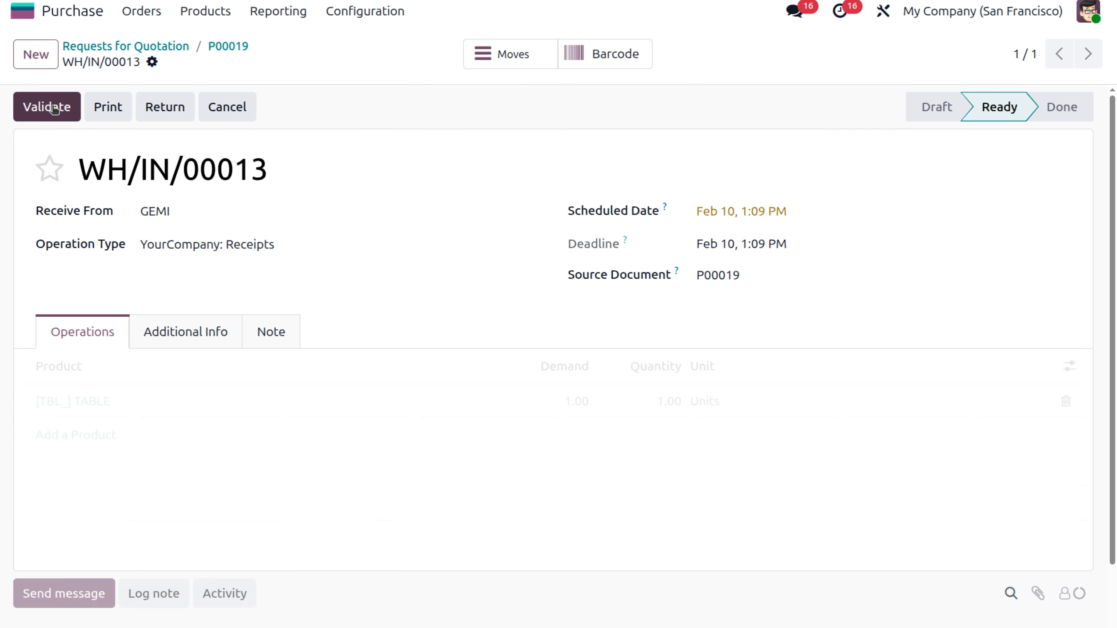
left_click(53, 107)
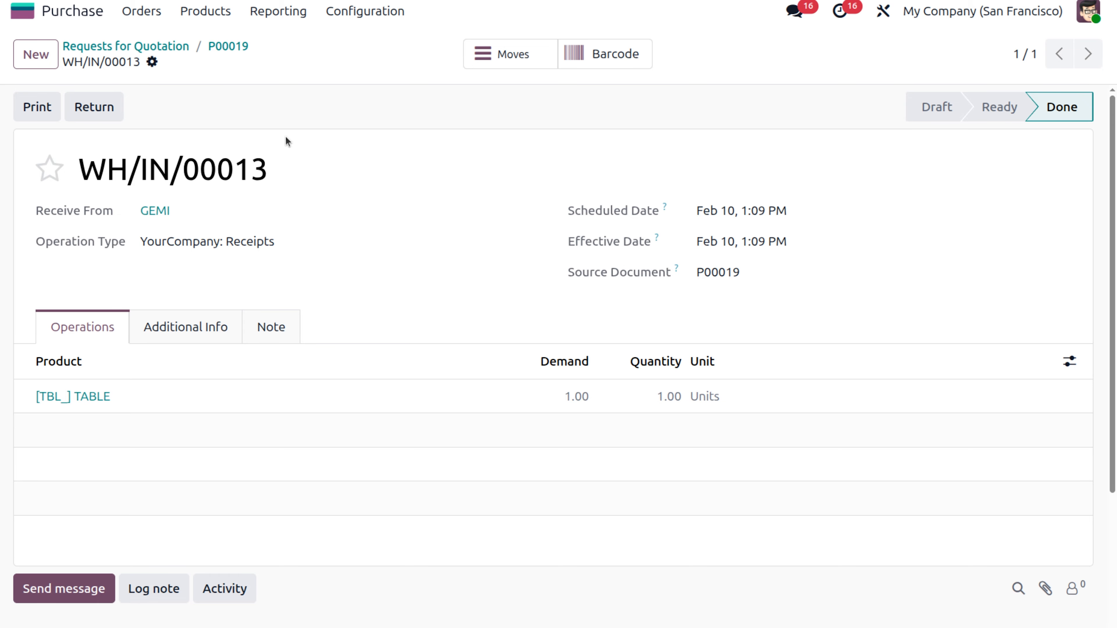
left_click(224, 47)
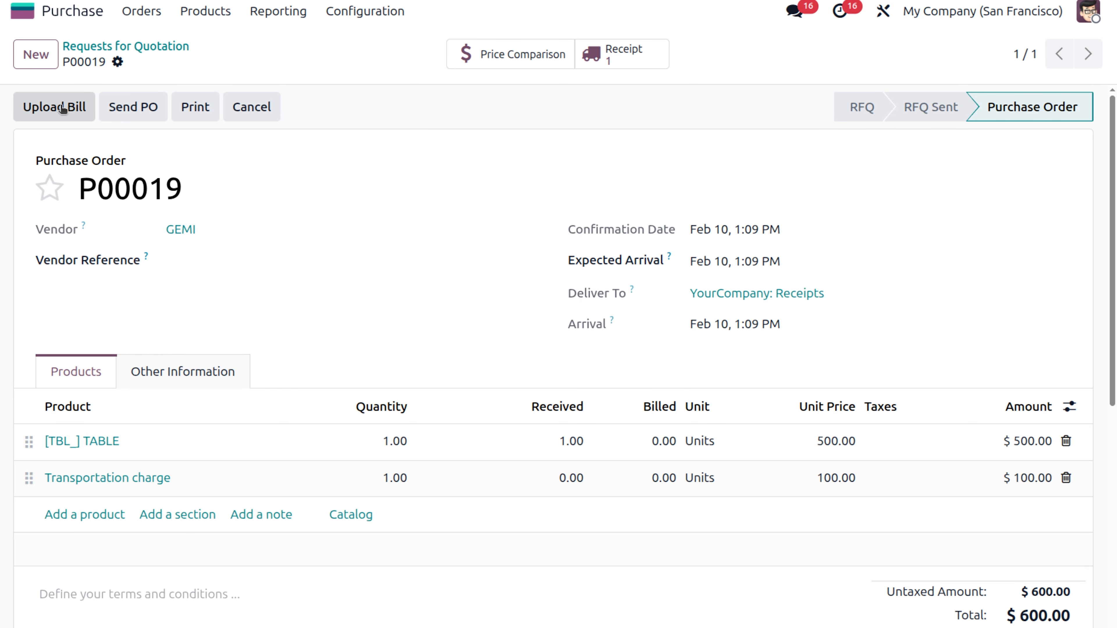
left_click(194, 109)
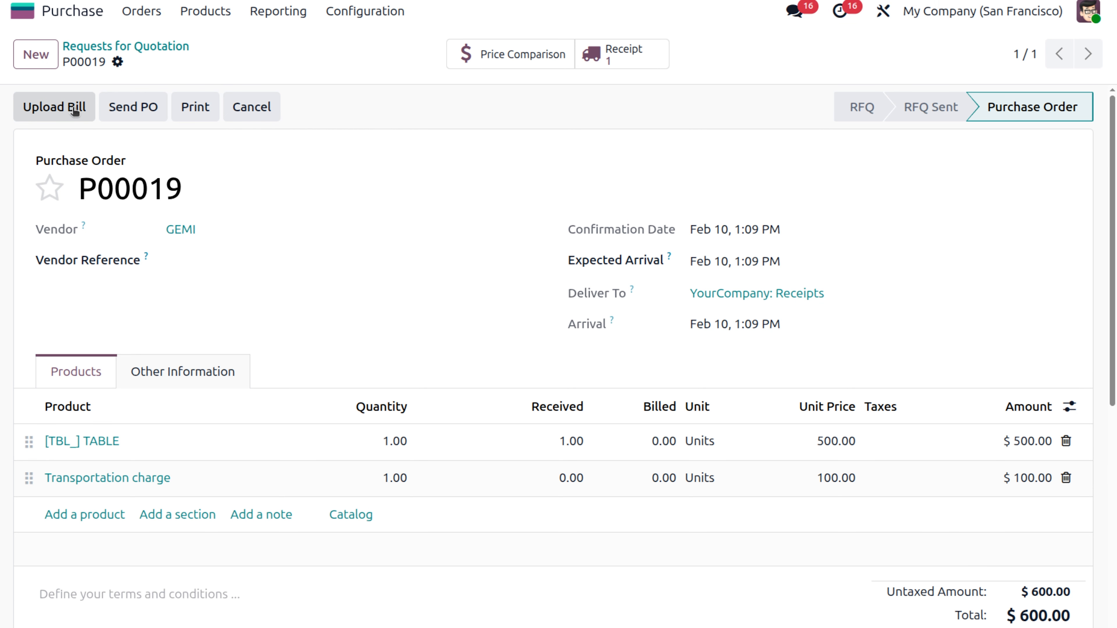
Step: Create the vendor bill by uploading this purchase order's own .pdf.crdownload file from the Downloads folder
left_click(75, 106)
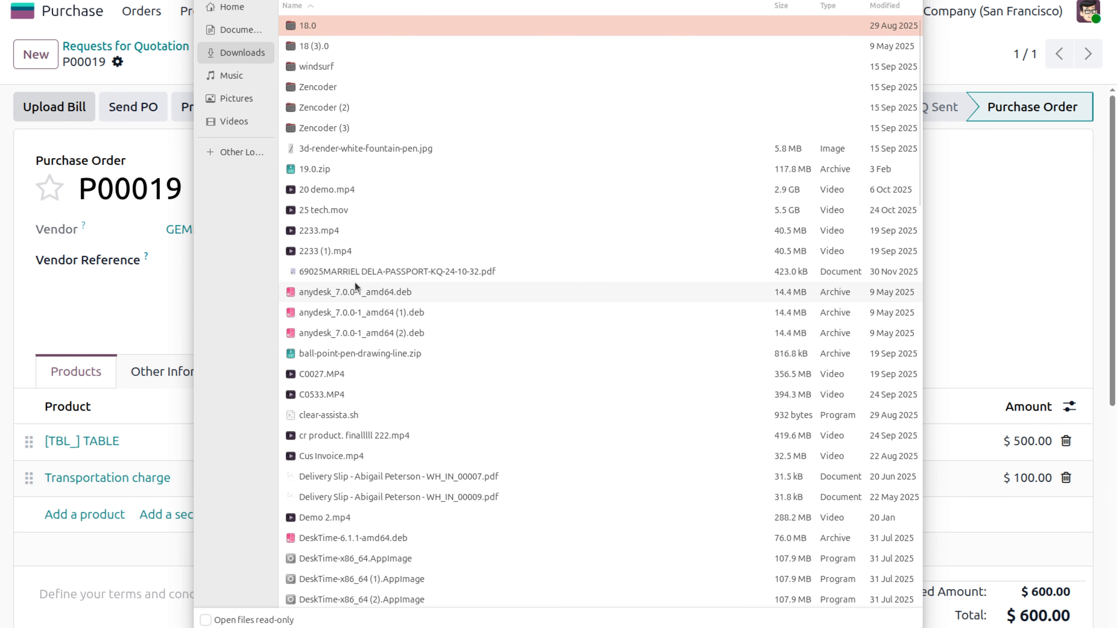
scroll(415, 417, "down", 15)
scroll(415, 418, "down", 3)
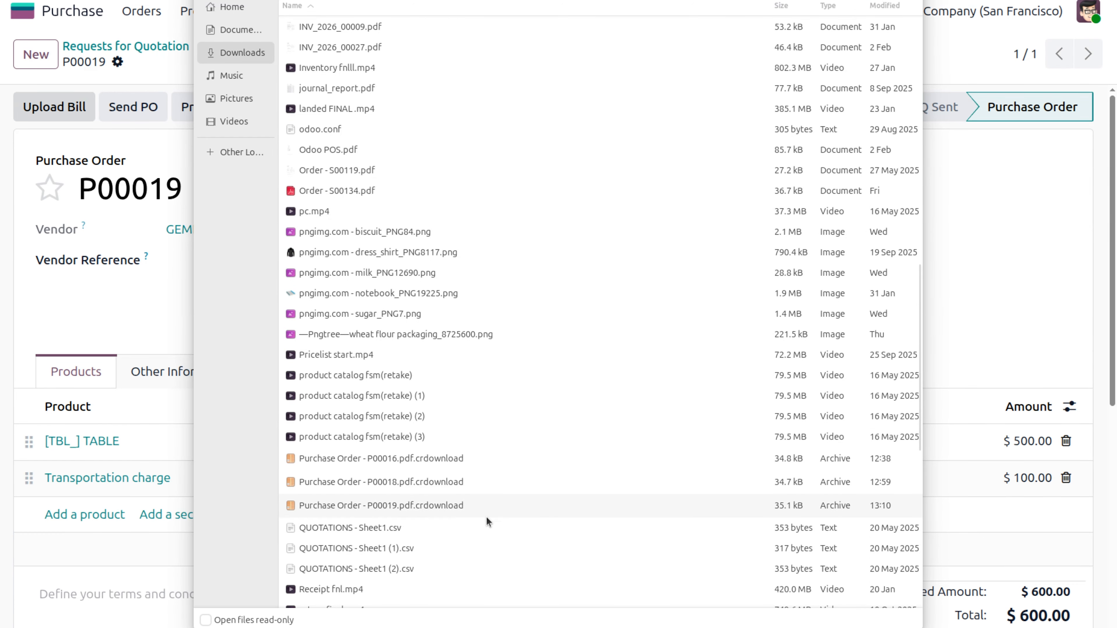
left_click(488, 513)
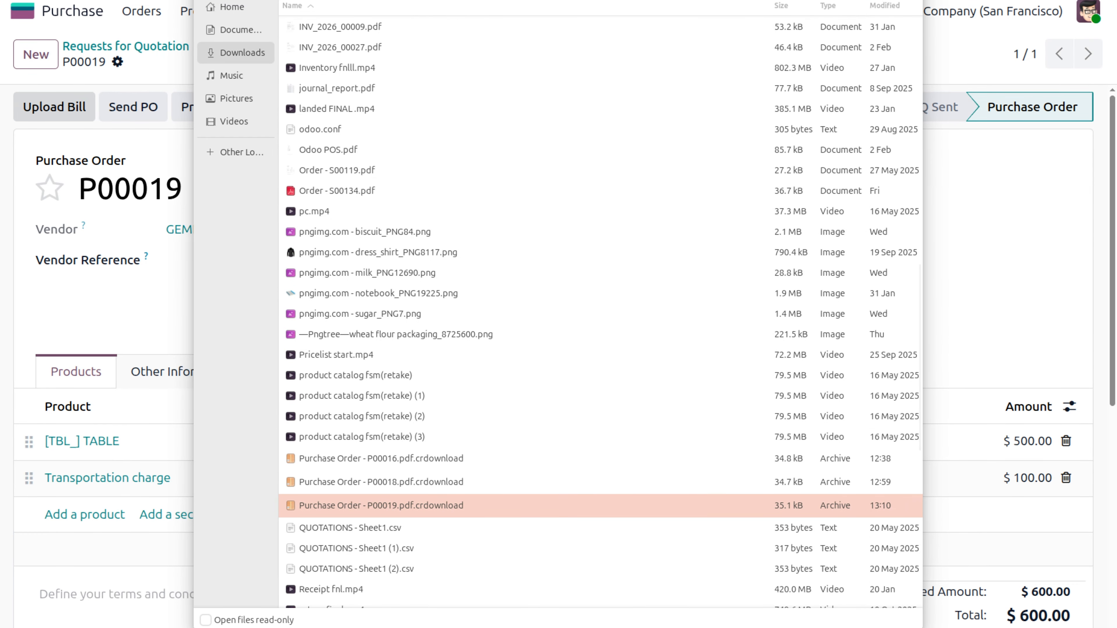
key("Return")
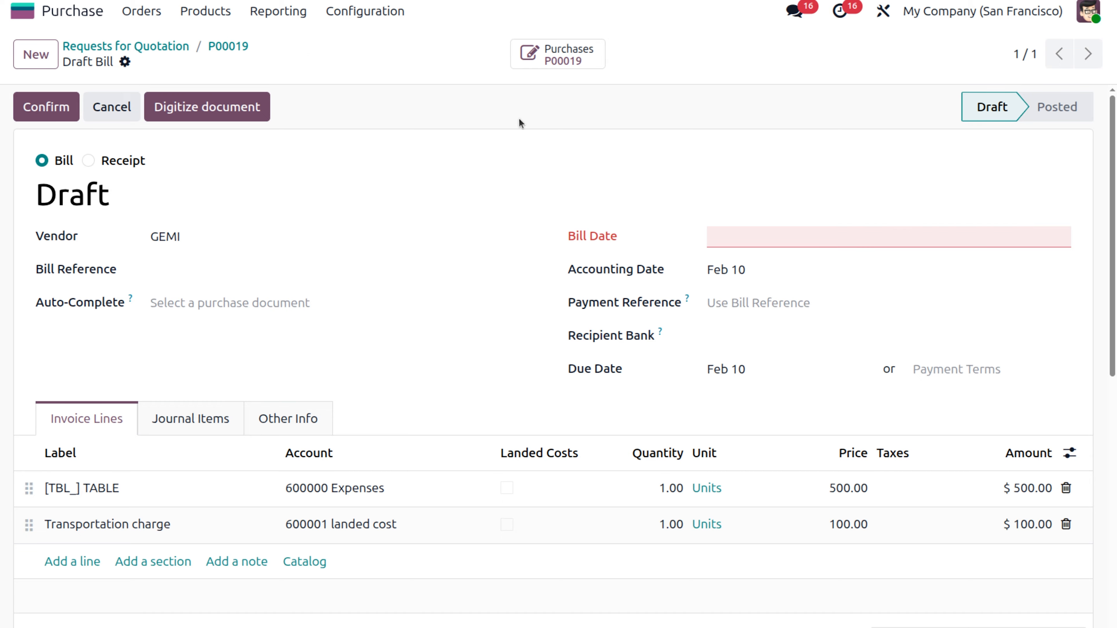
Step: Confirm the draft bill with bill date Feb 10 and its Transportation charge line flagged as a landed cost
left_click(781, 241)
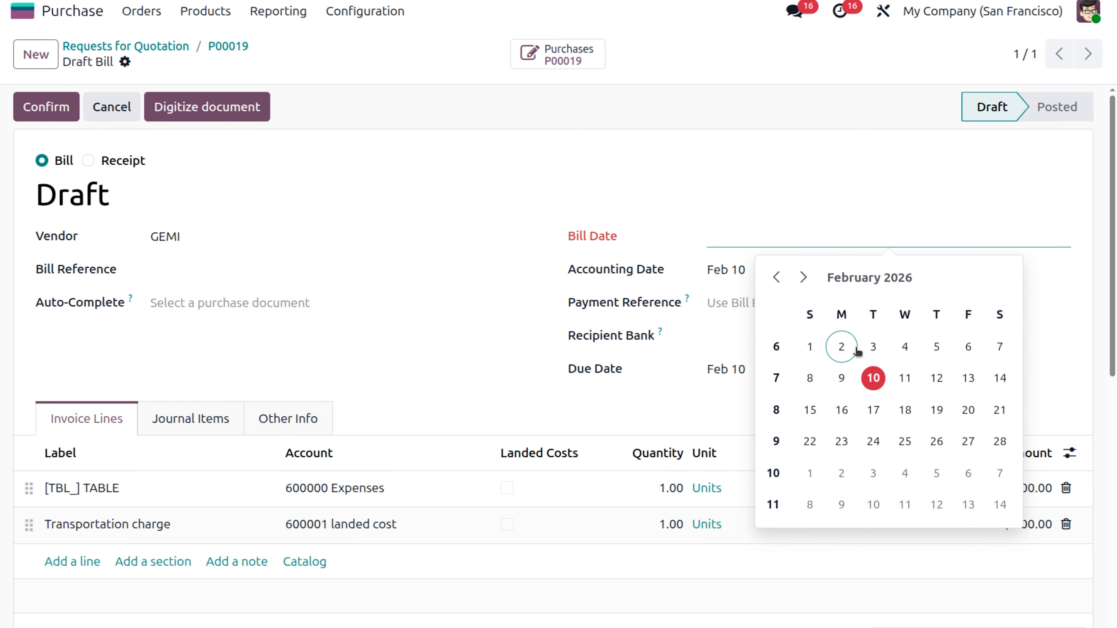
left_click(871, 377)
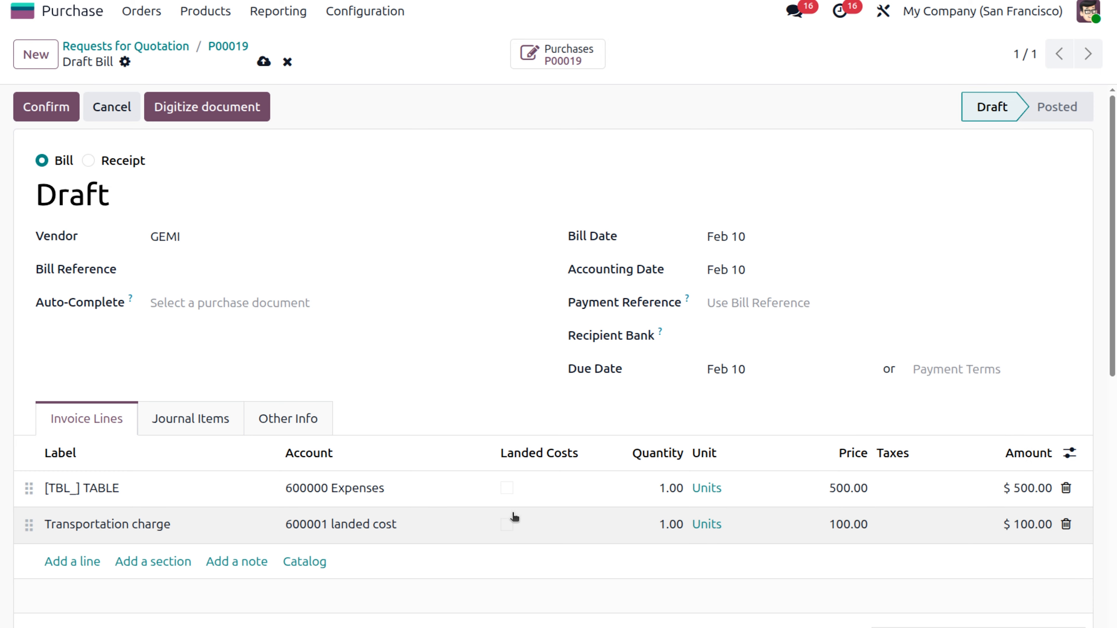
left_click(507, 523)
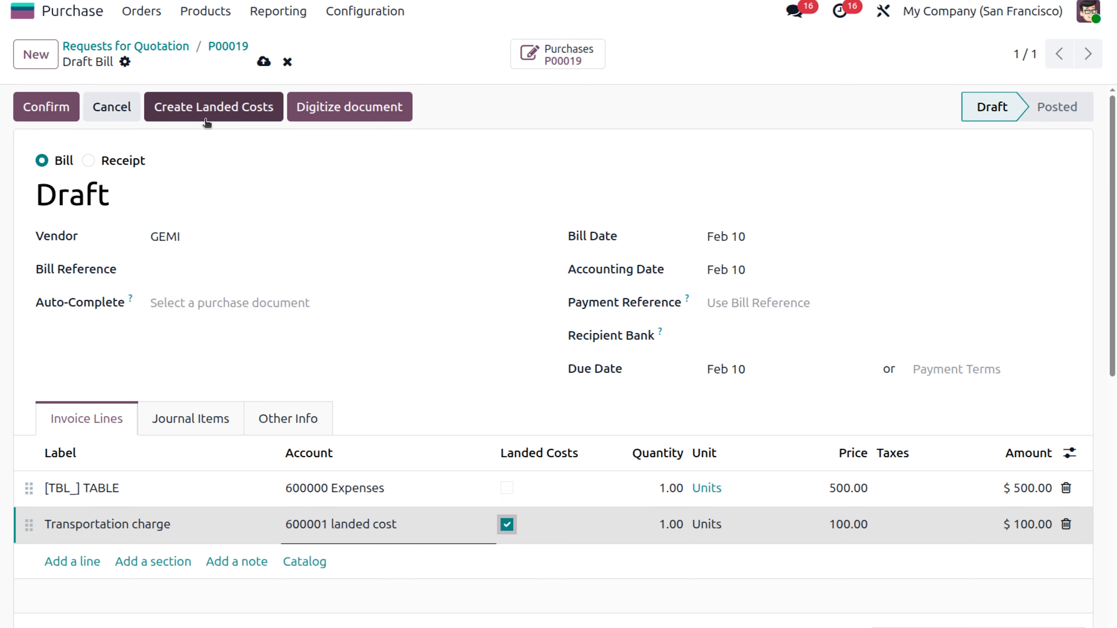
left_click(68, 109)
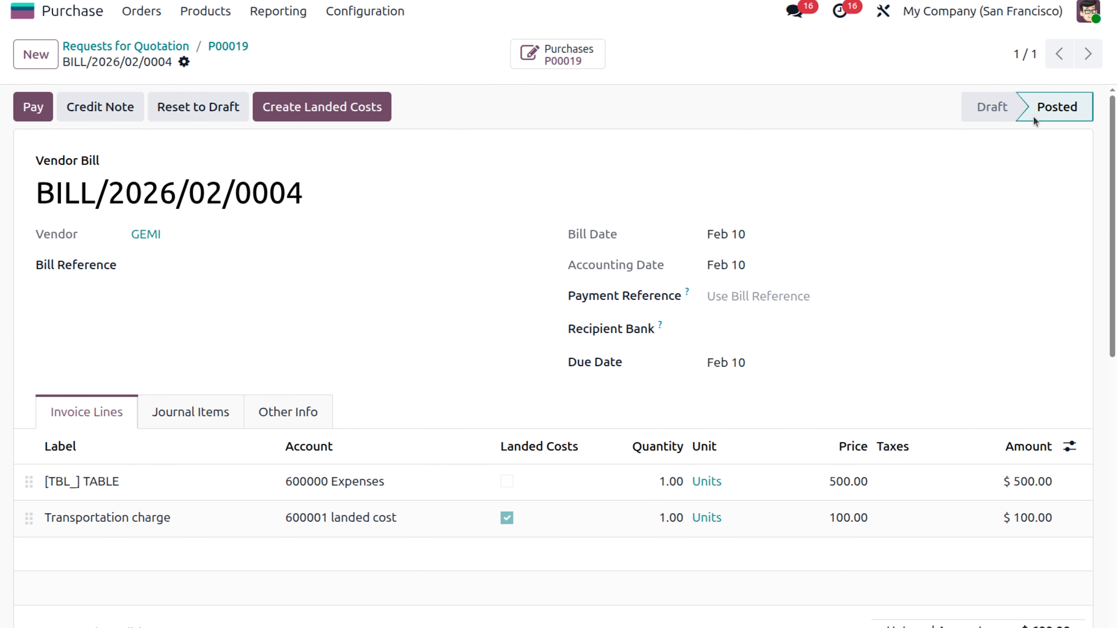
Step: Open the Balance Sheet report and examine the general ledger entries of the 211000 Account Payable account
left_click(23, 11)
type("B")
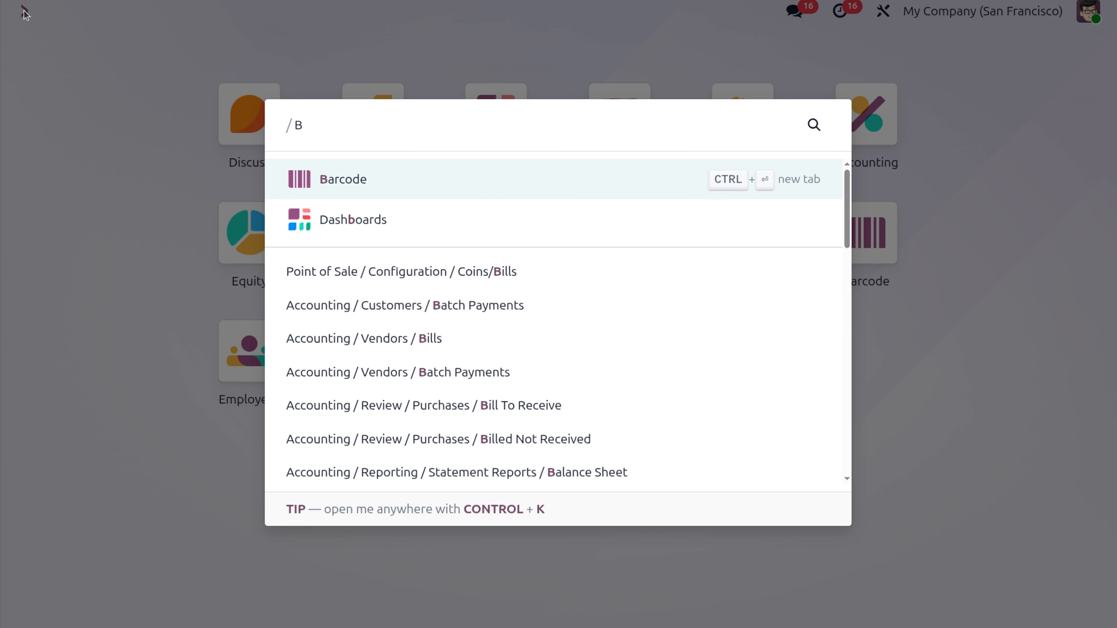
type("ALA")
key("Return")
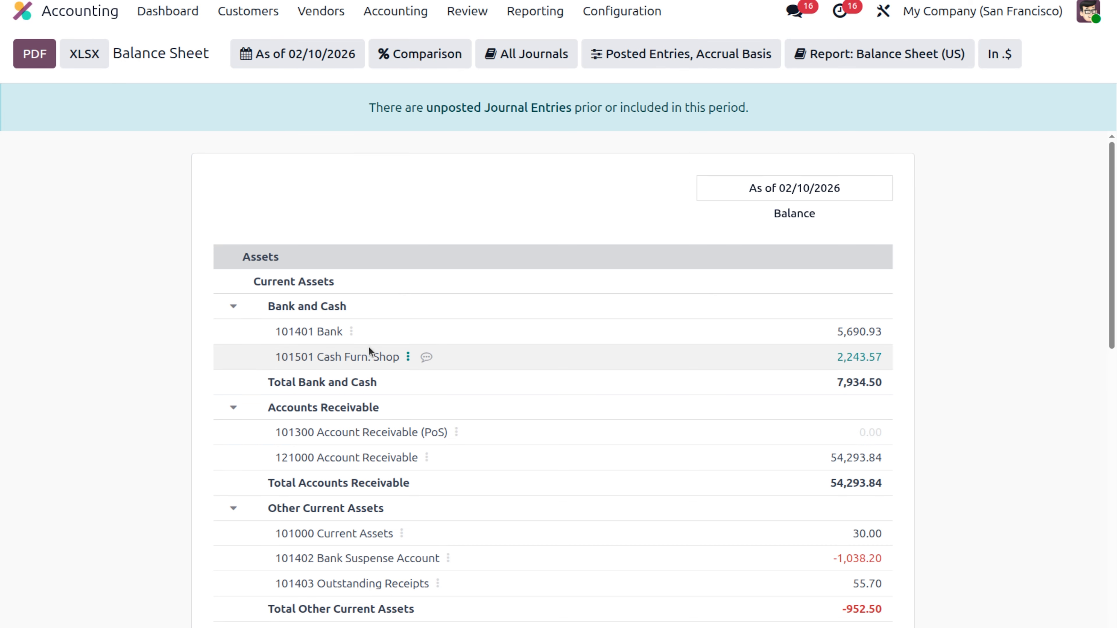
scroll(368, 350, "down", 2)
scroll(368, 347, "down", 7)
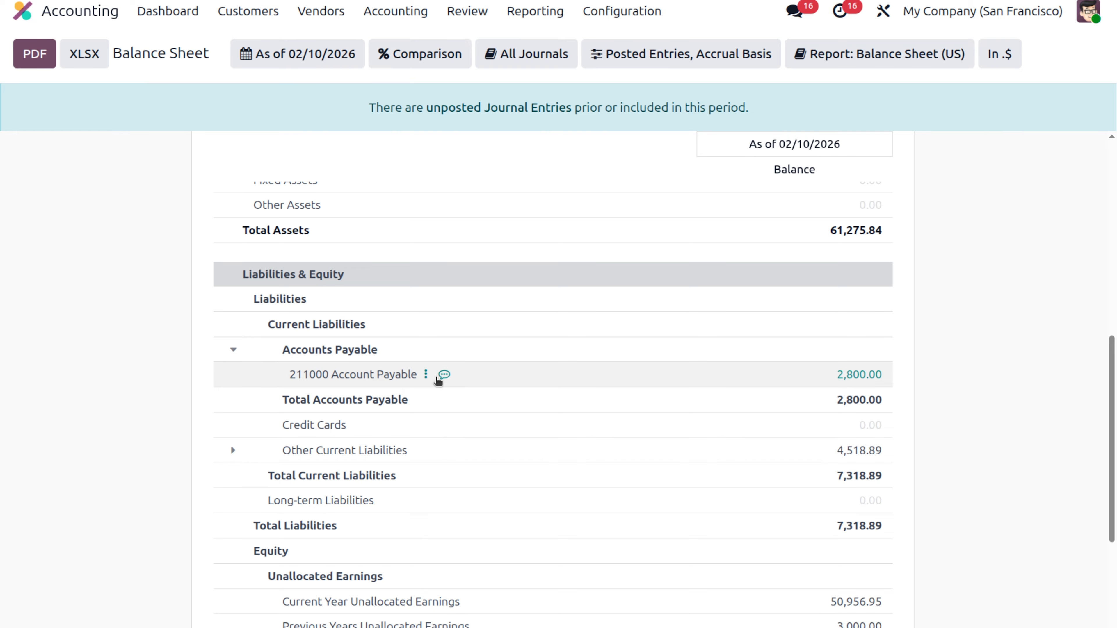
left_click(425, 375)
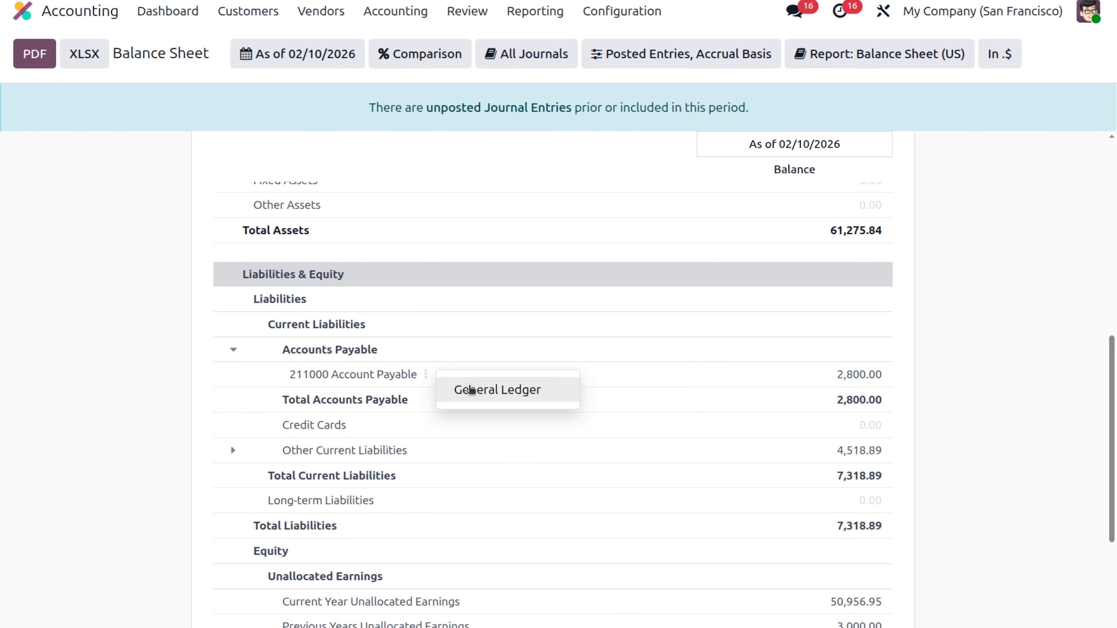
left_click(470, 391)
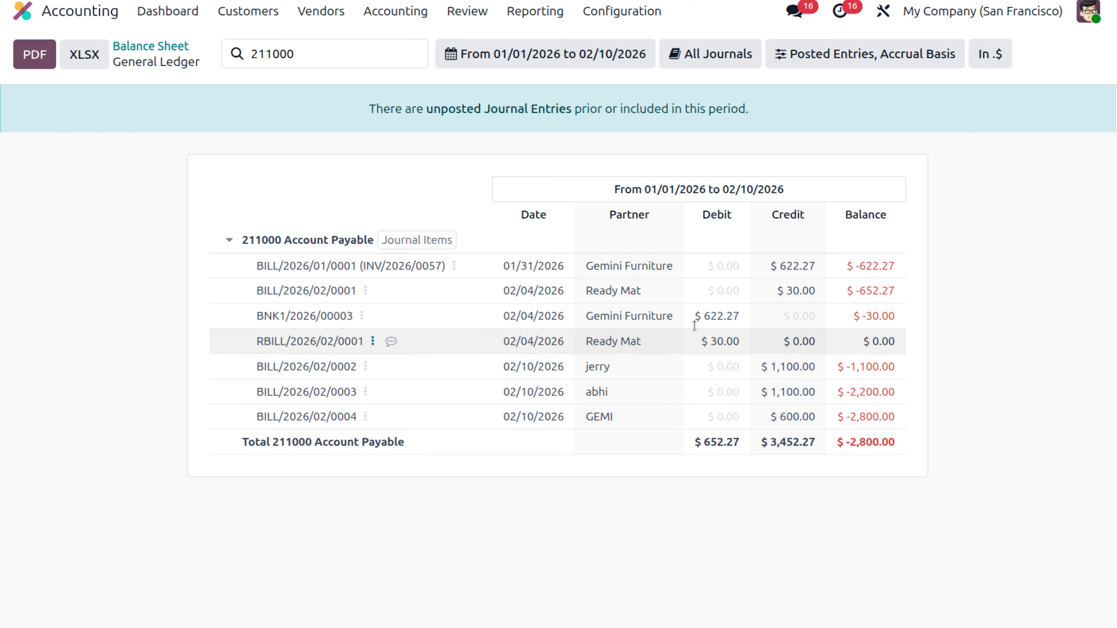
Step: Open the Profit and Loss report and examine the general ledger entries of the 600001 landed cost account
left_click(521, 16)
left_click(542, 98)
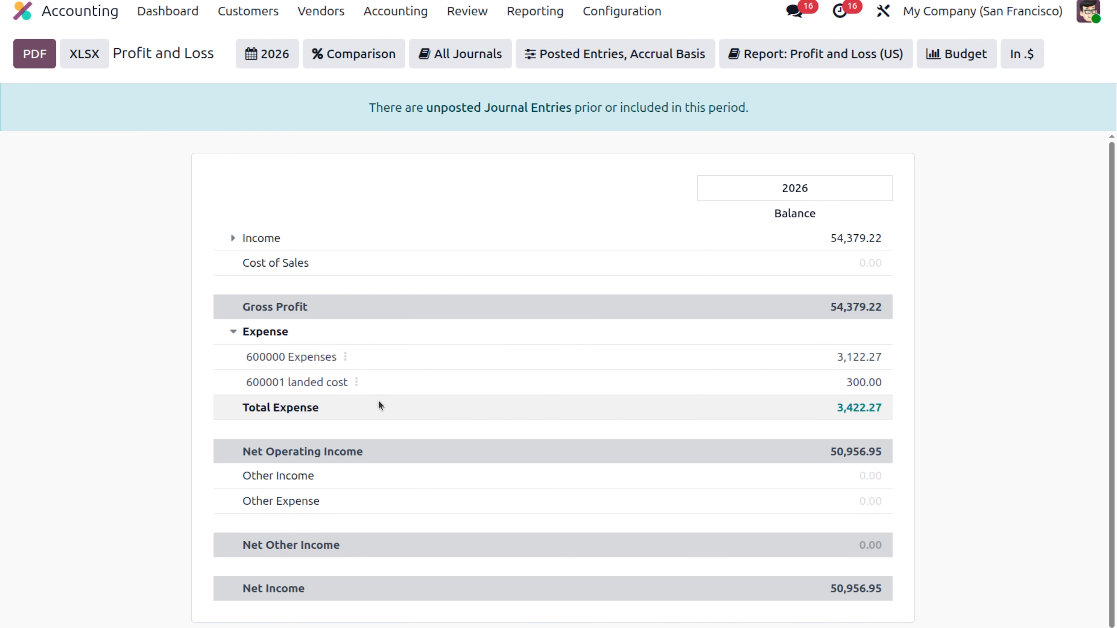
left_click(356, 382)
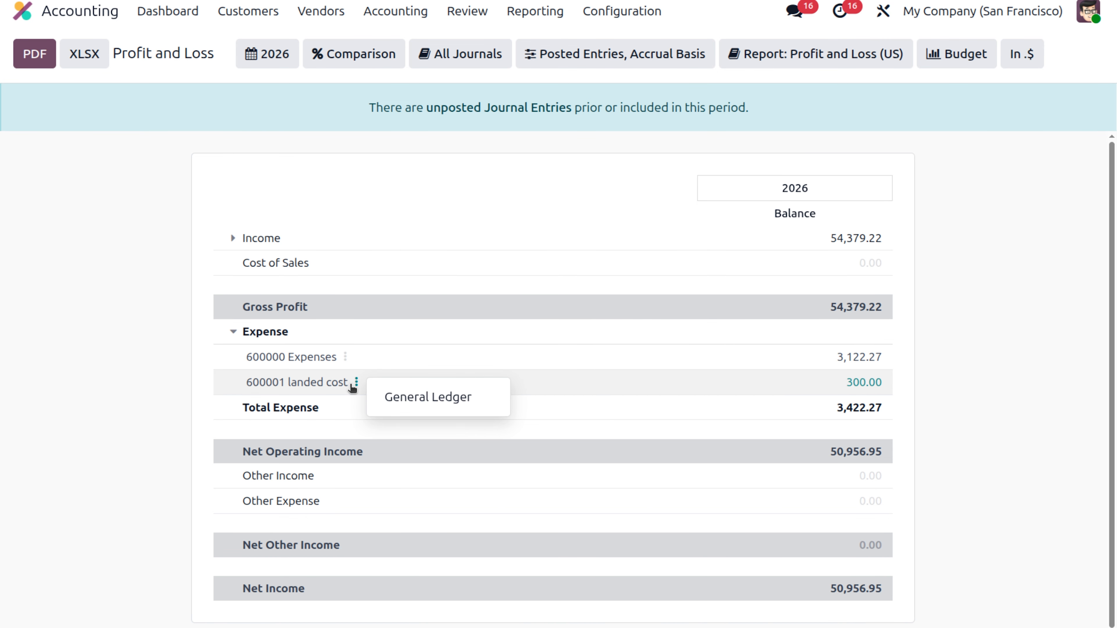
left_click(397, 398)
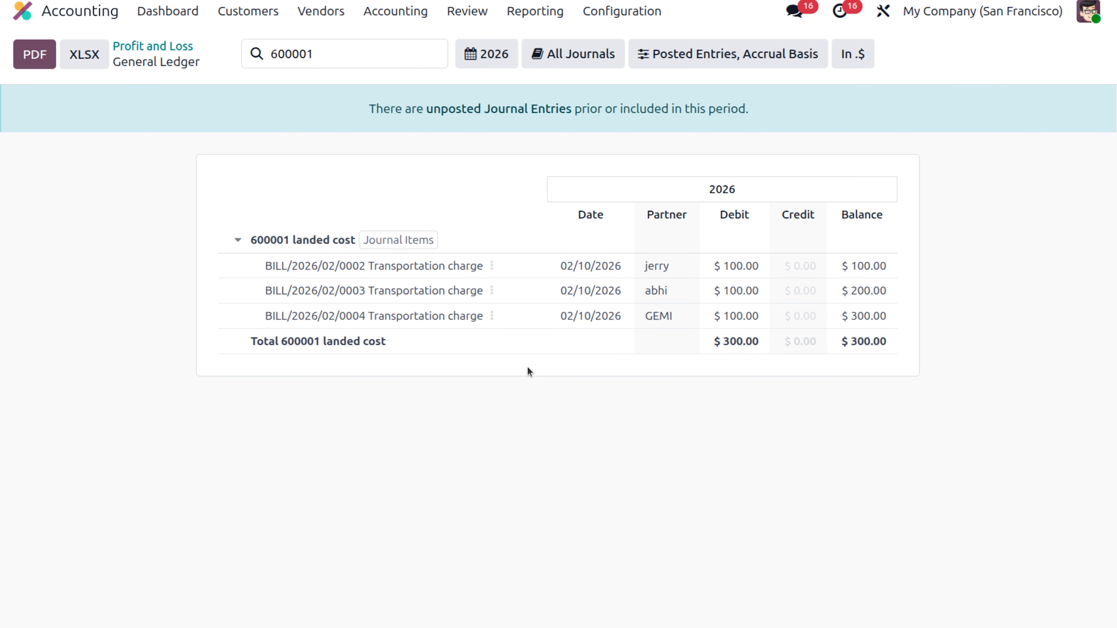
Step: Reopen the GEMI vendor bill and create a landed cost record from it
left_click(312, 19)
left_click(320, 44)
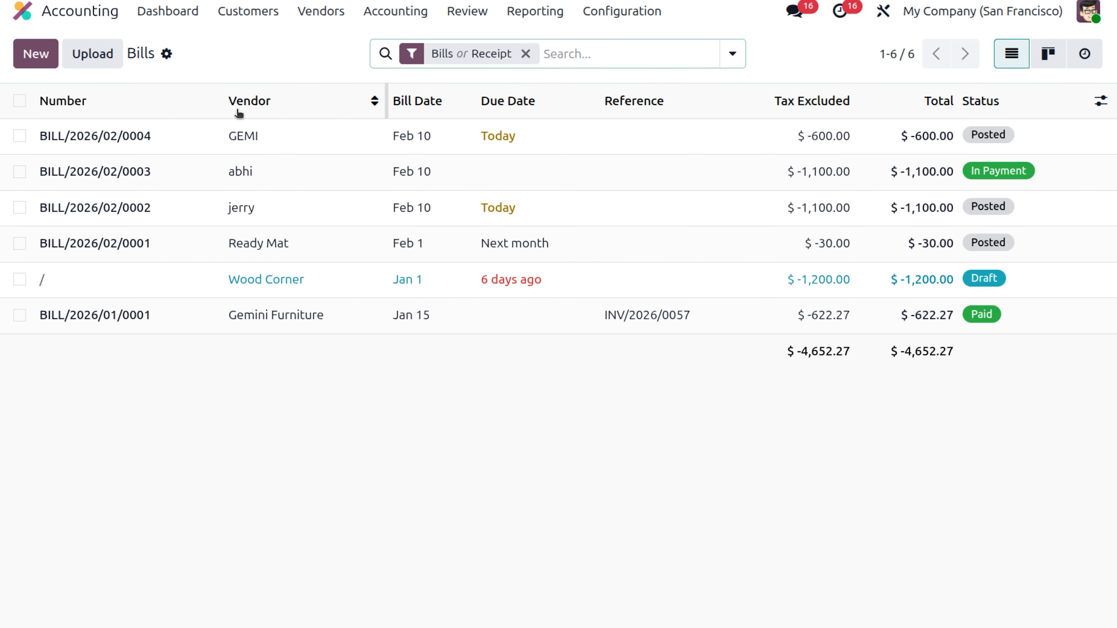
left_click(214, 140)
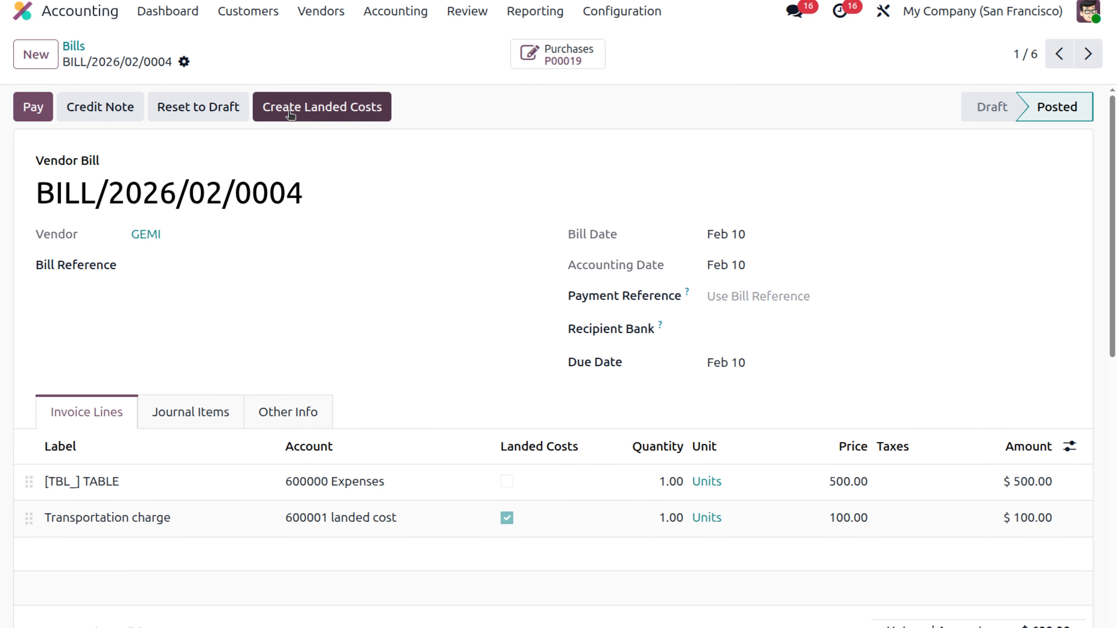
left_click(103, 481)
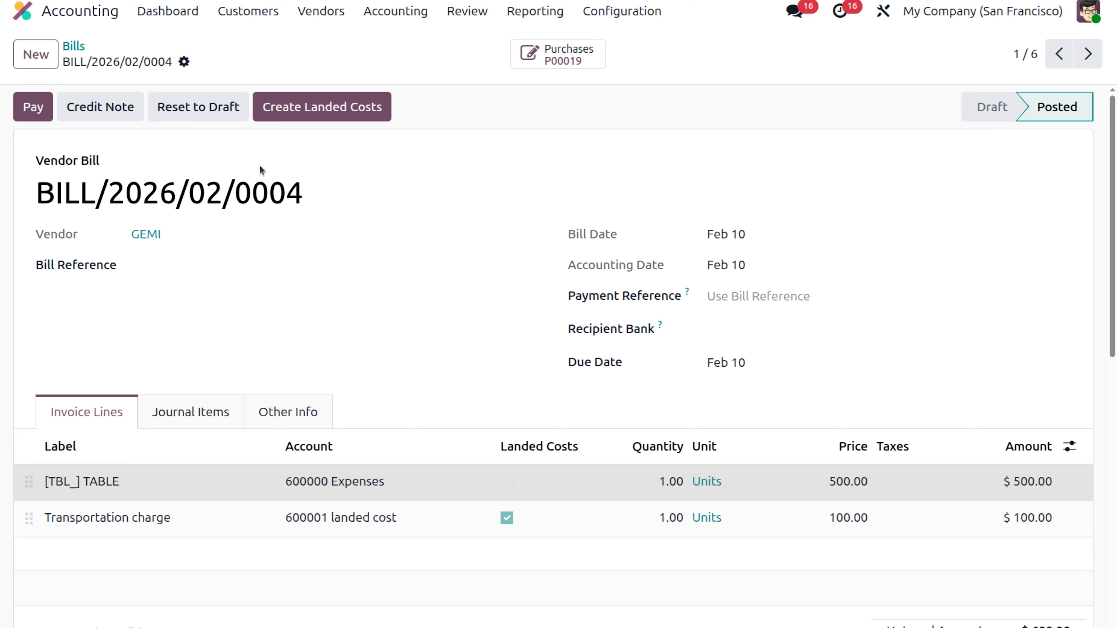
left_click(301, 114)
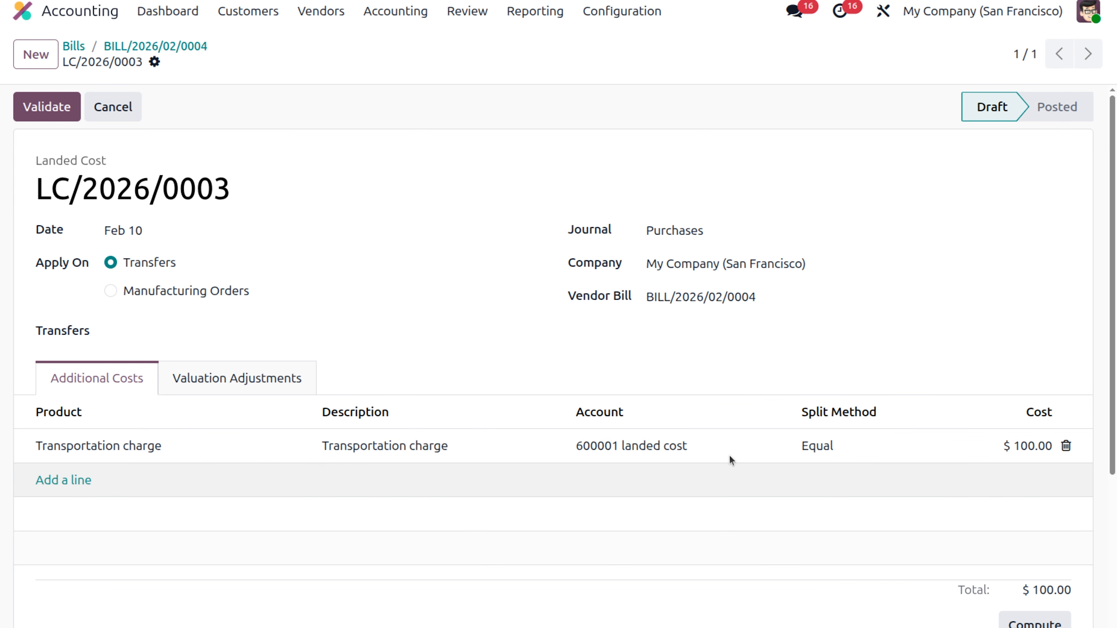
Step: Assign the GEMI receipt to the landed cost's transfers and validate the landed cost
left_click(50, 110)
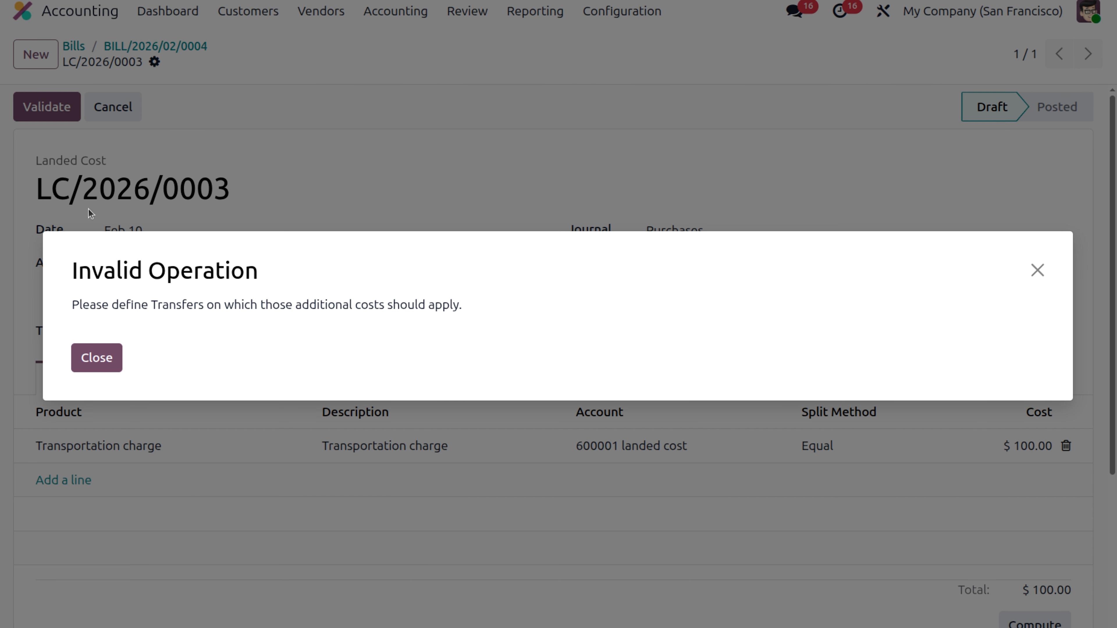
left_click(113, 352)
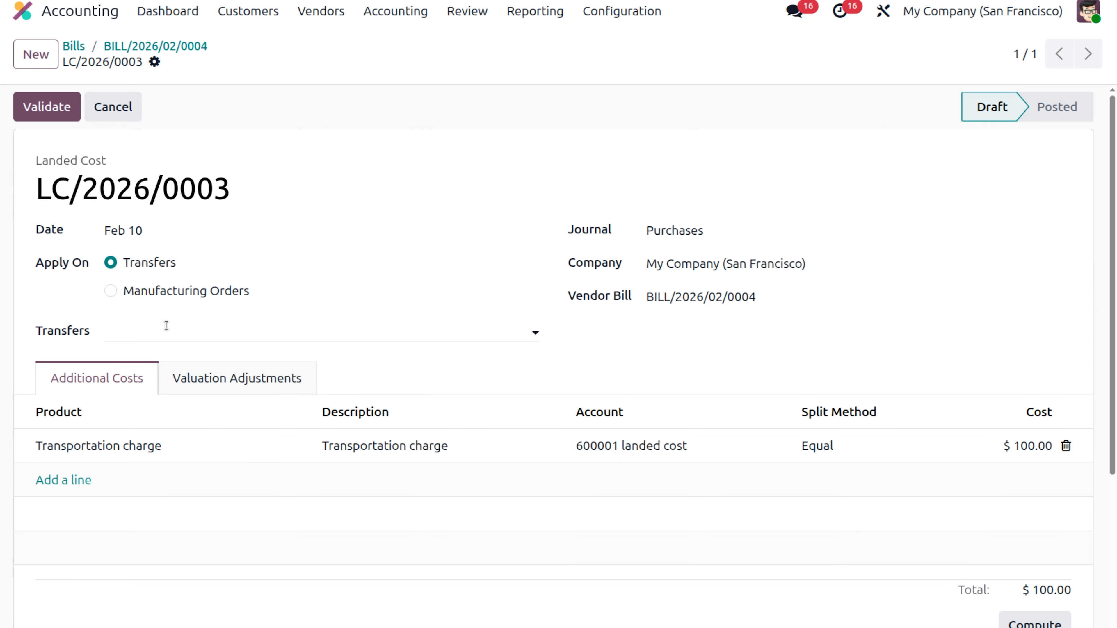
left_click(160, 328)
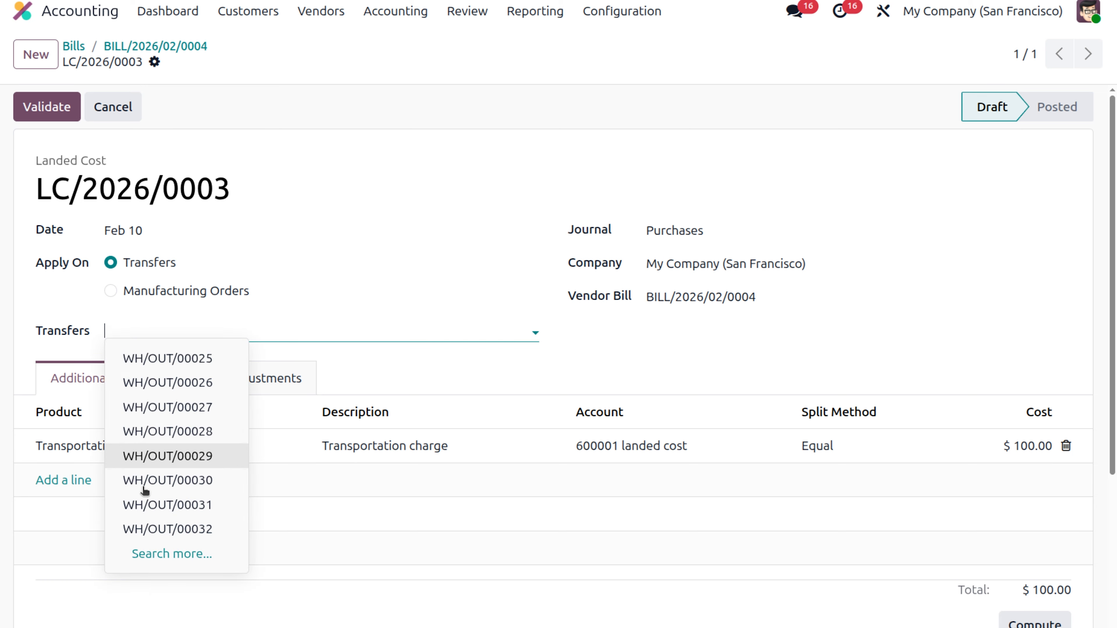
left_click(163, 551)
scroll(256, 492, "down", 15)
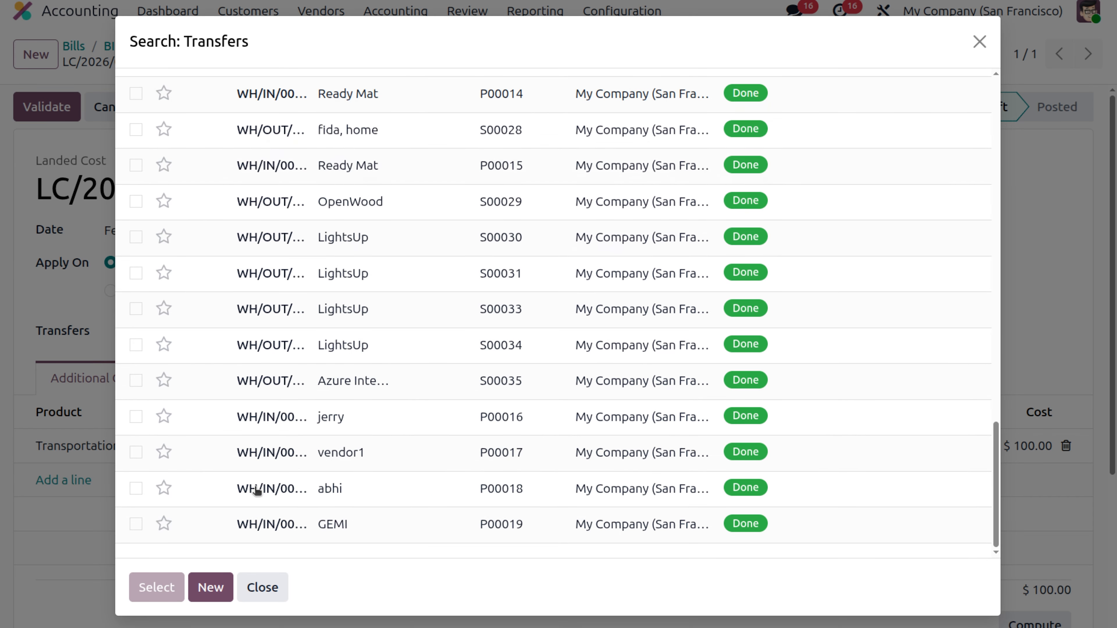
left_click(136, 523)
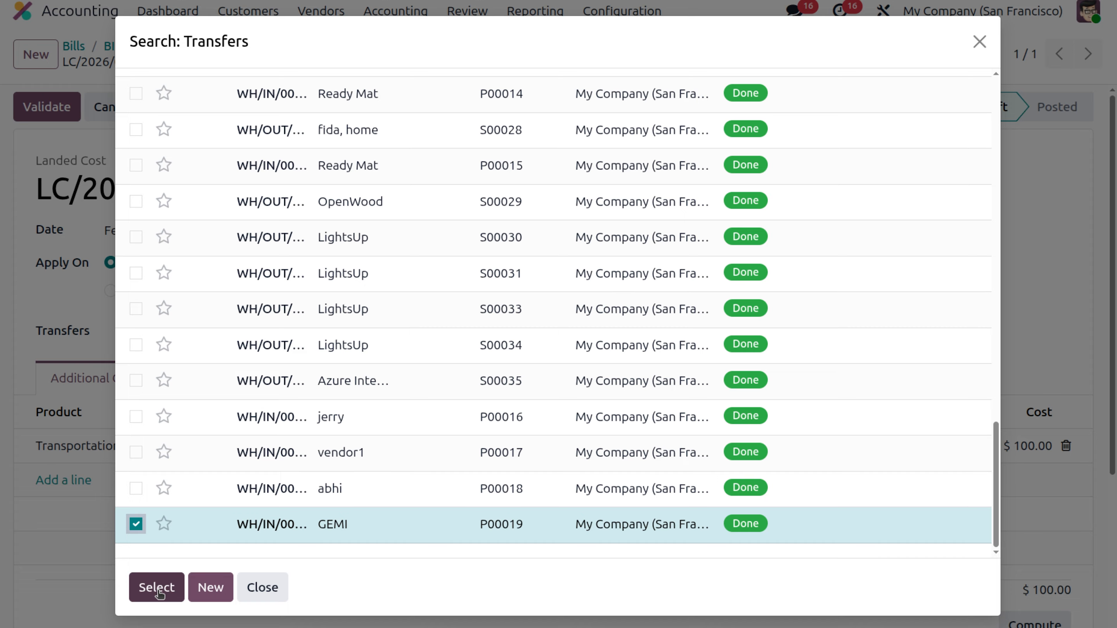
left_click(157, 588)
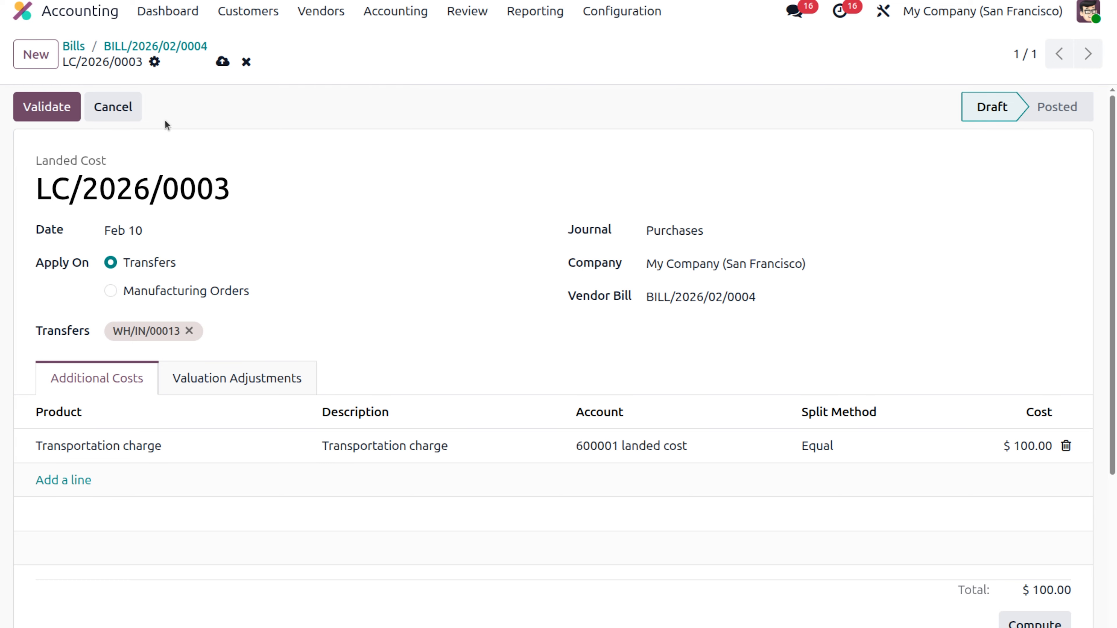
left_click(66, 109)
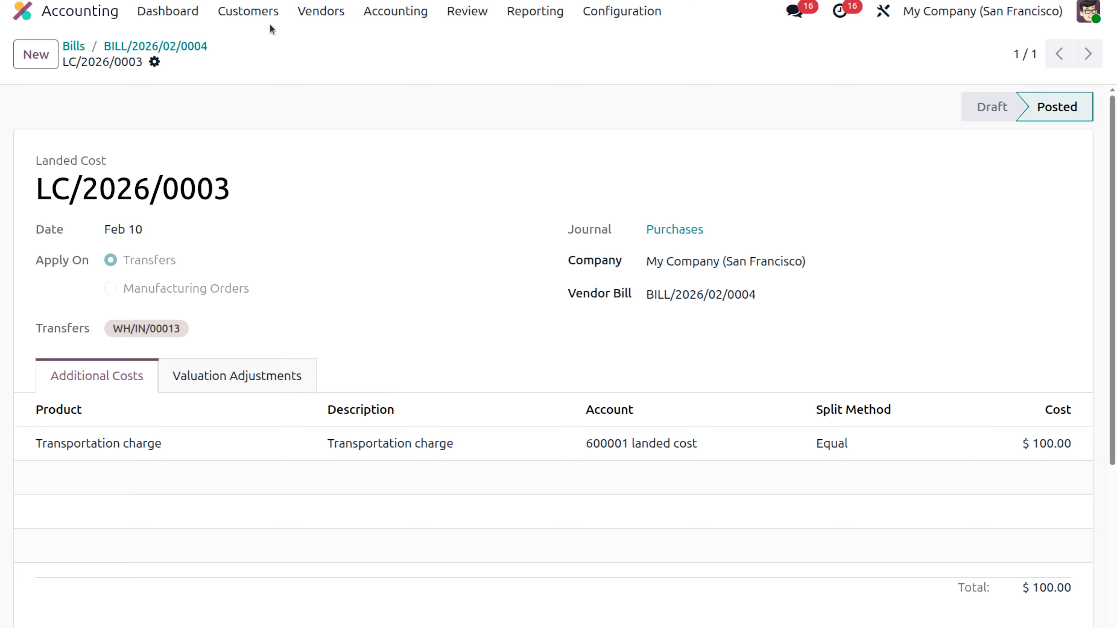
Step: Open the TABLE product's form from the product list and check its cost
left_click(249, 11)
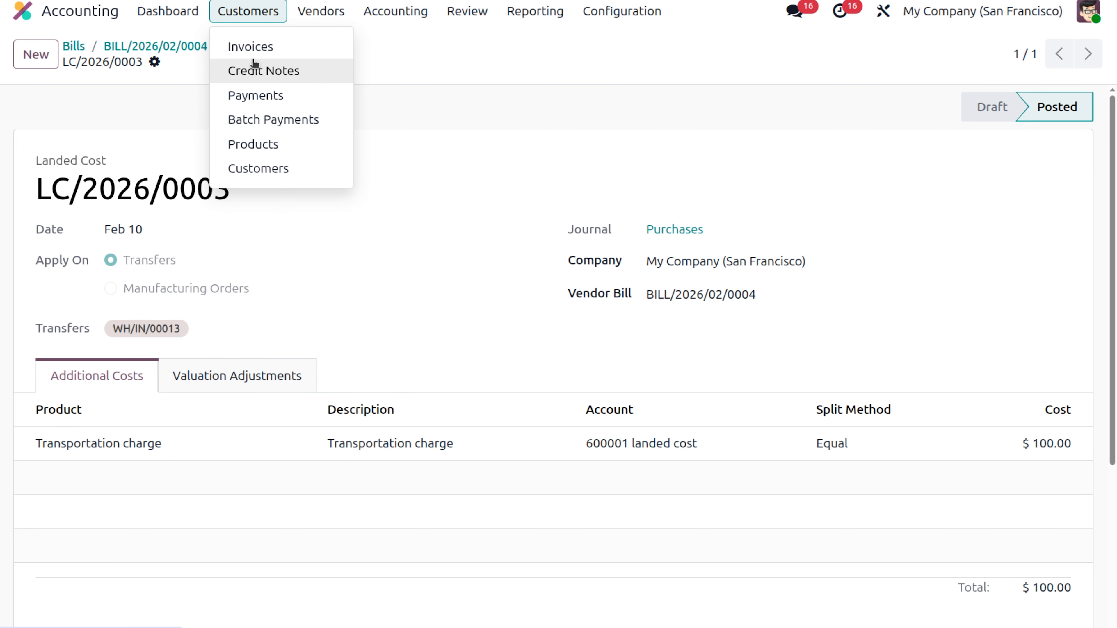
left_click(259, 144)
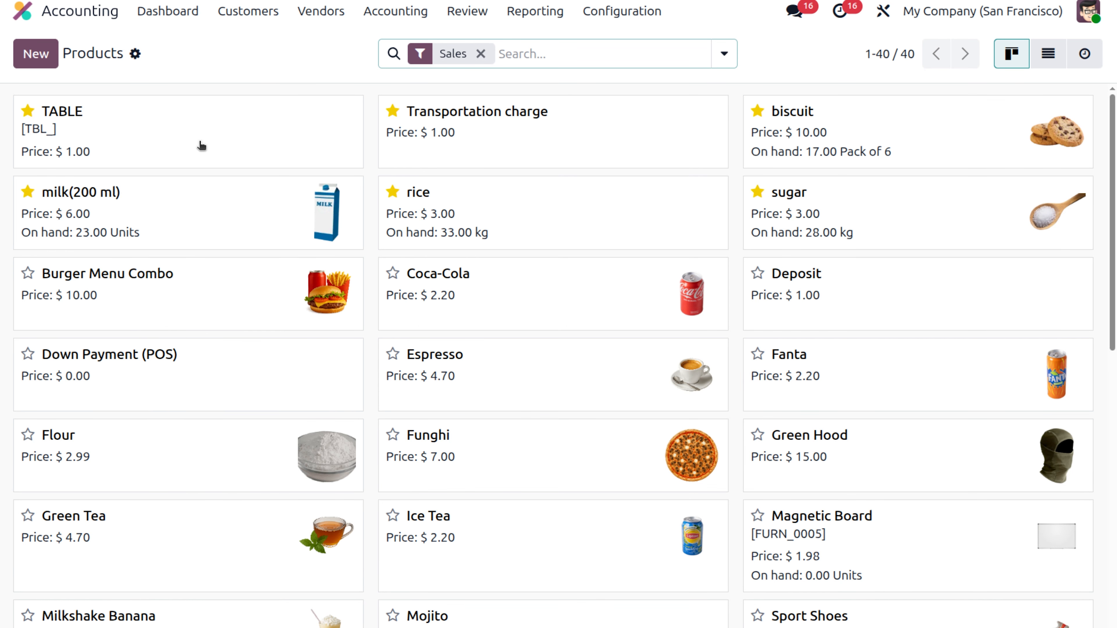
left_click(161, 147)
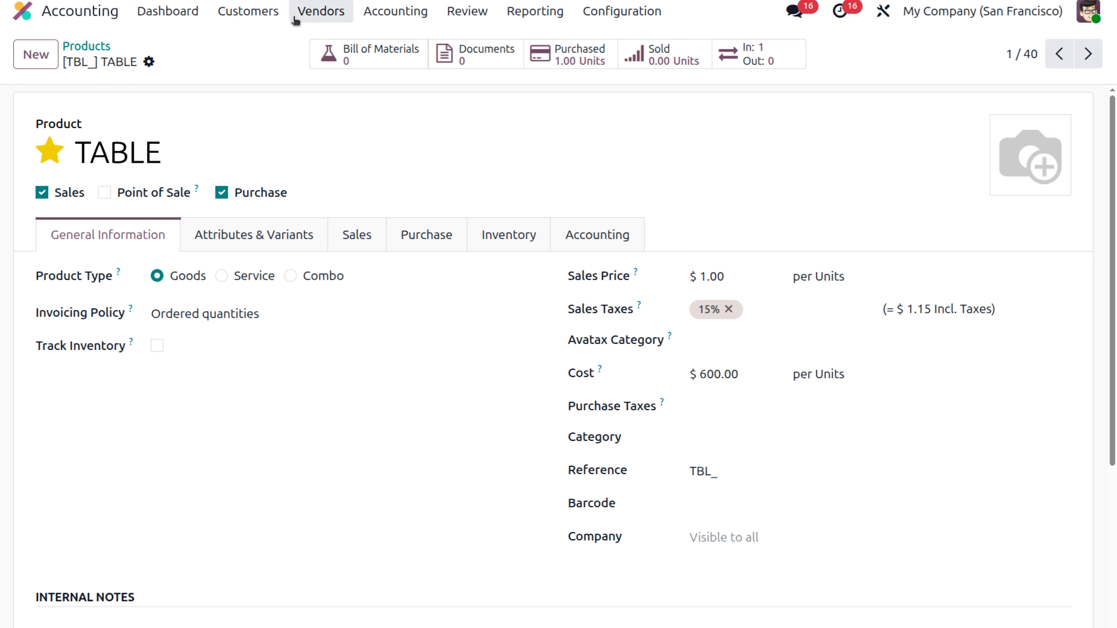
Step: Reopen the GEMI vendor bill and review the debits and credits in its journal items
left_click(305, 19)
left_click(322, 55)
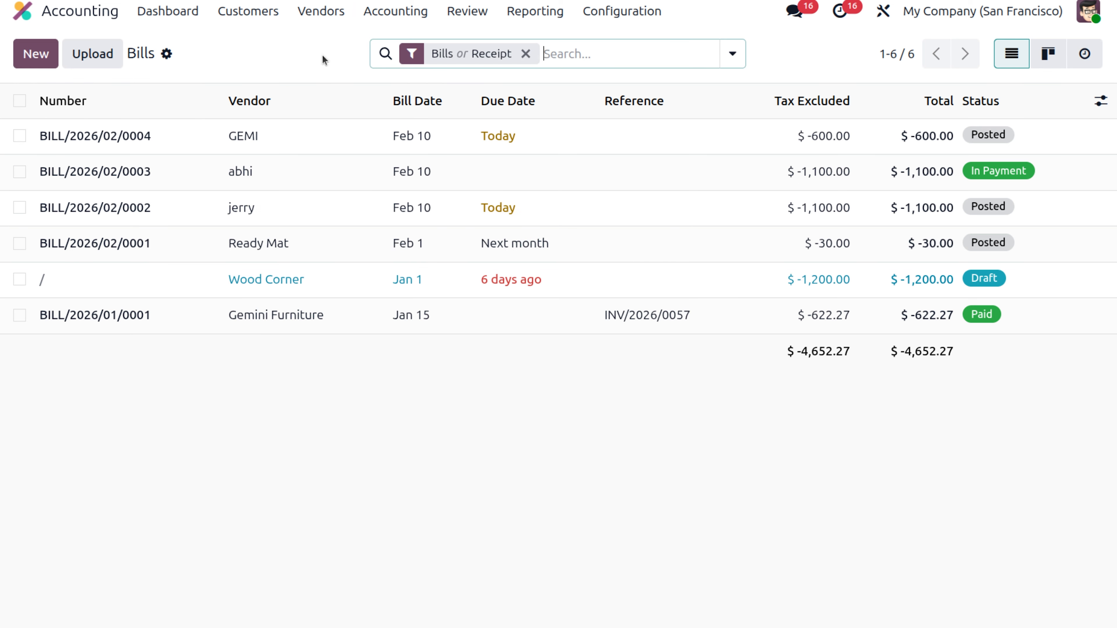
left_click(284, 139)
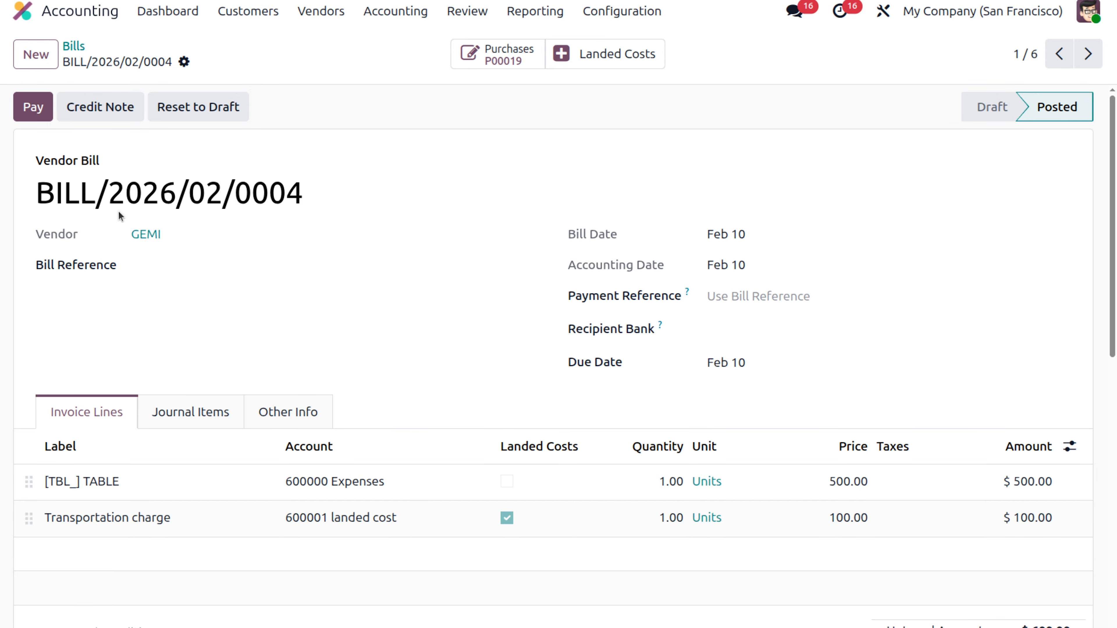
left_click(221, 425)
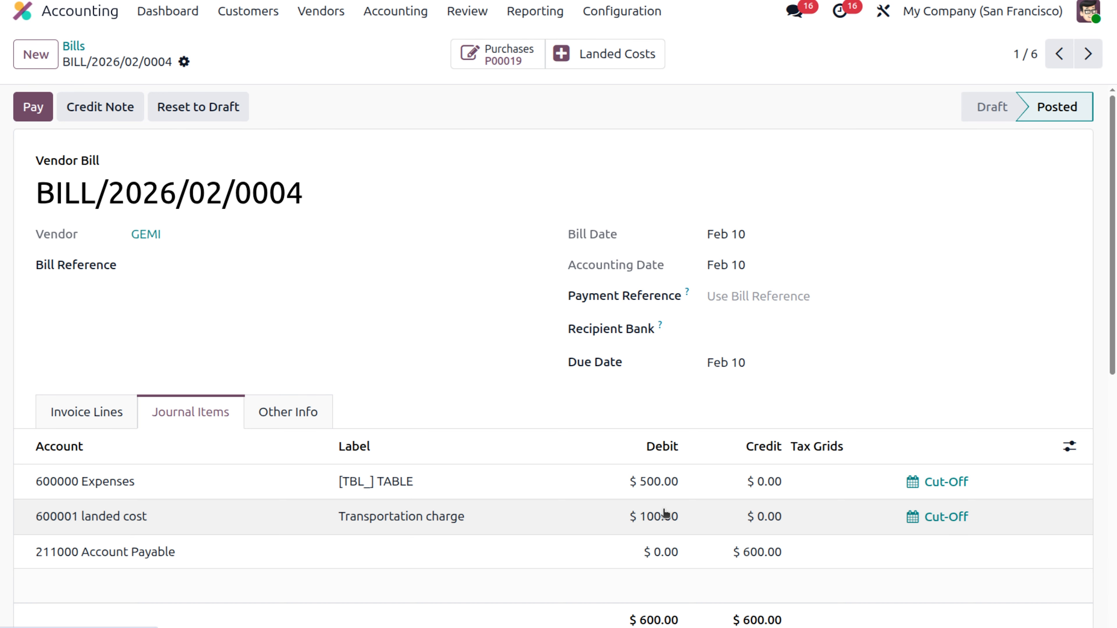
scroll(665, 519, "down", 5)
scroll(664, 514, "up", 5)
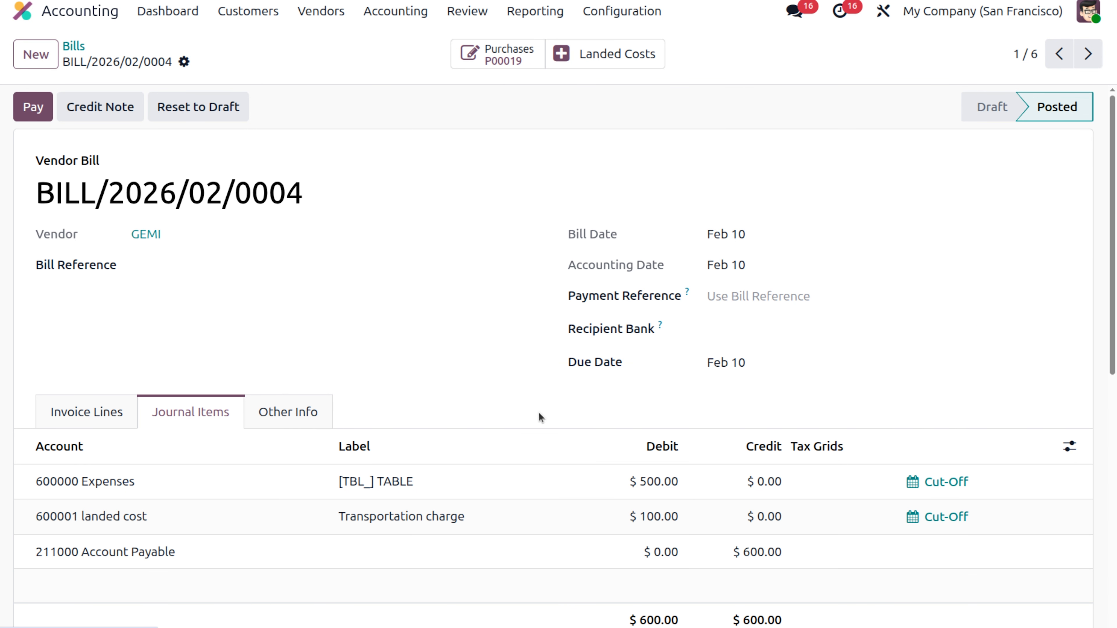
Step: Register a $600.00 payment for the vendor bill using the Bank journal and Manual Payment, dated Feb 10
left_click(32, 103)
left_click(200, 415)
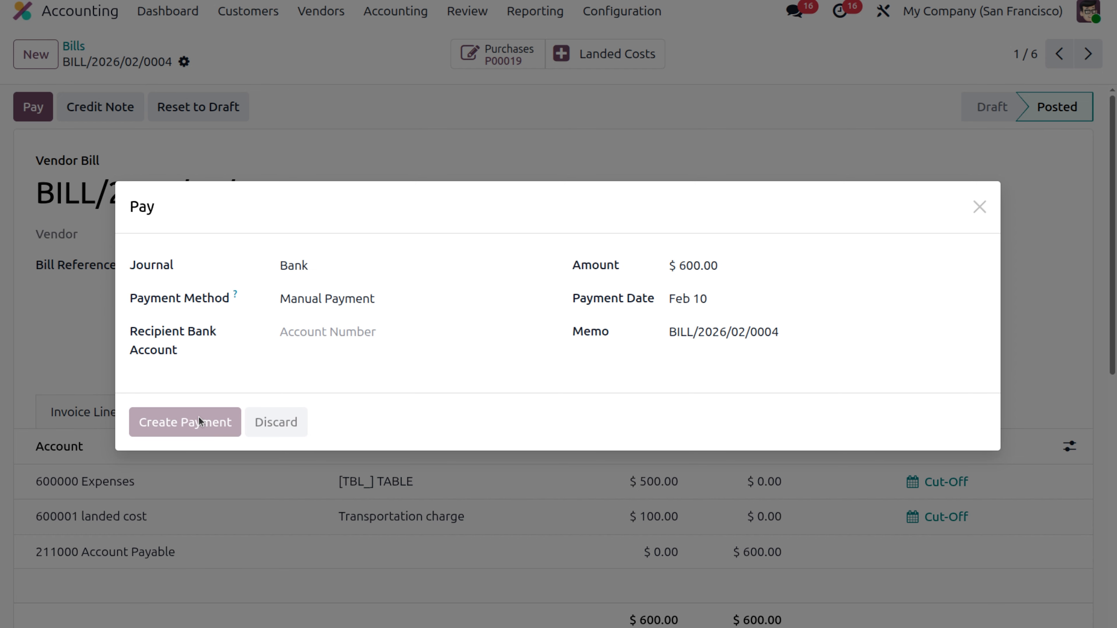